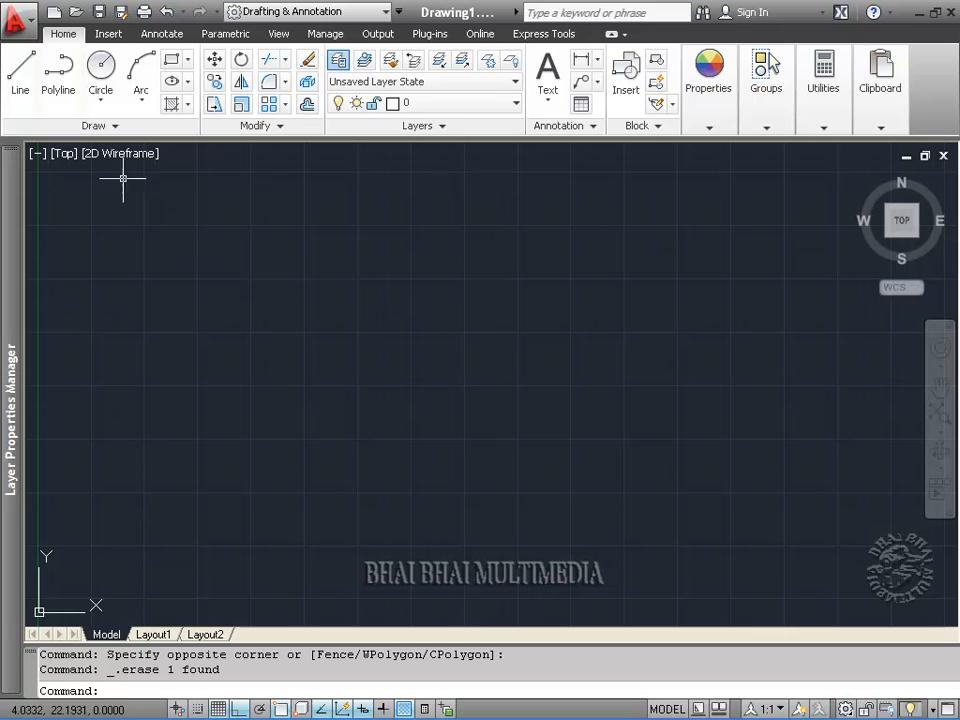
Draw a horizontal polyline about 15 units long across the upper drawing area, with starting width 1 and ending width 0.
left_click(55, 79)
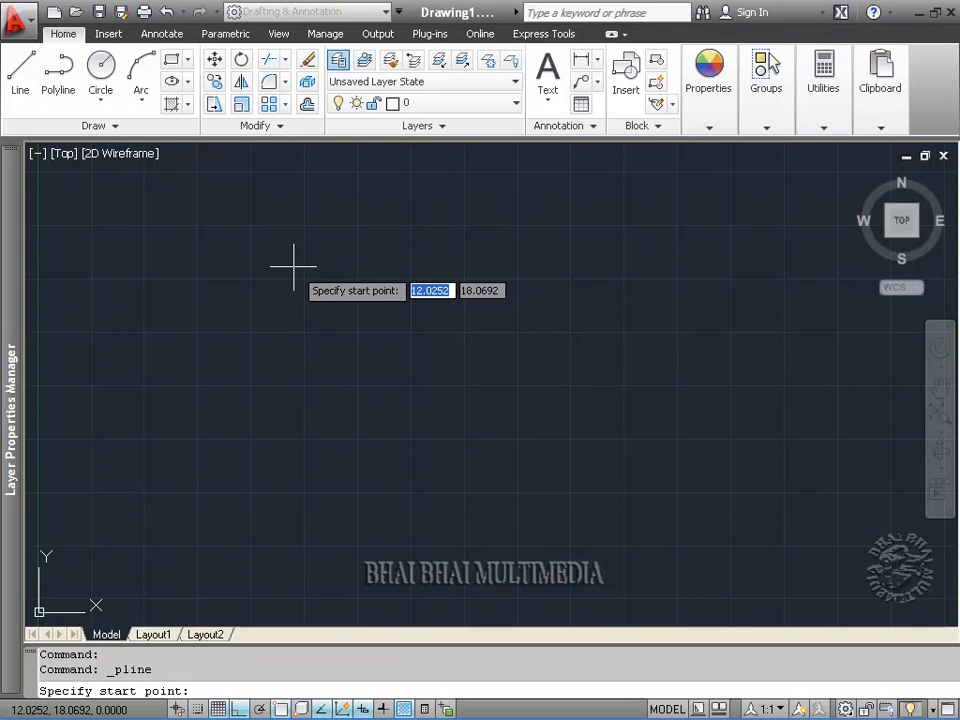
left_click(174, 209)
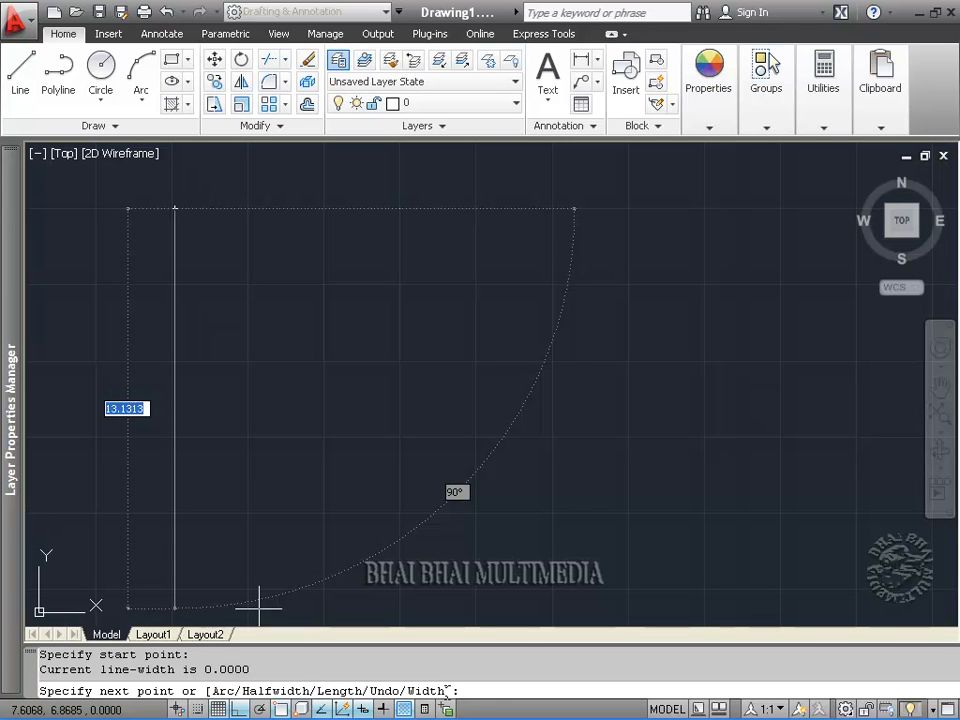
type("w")
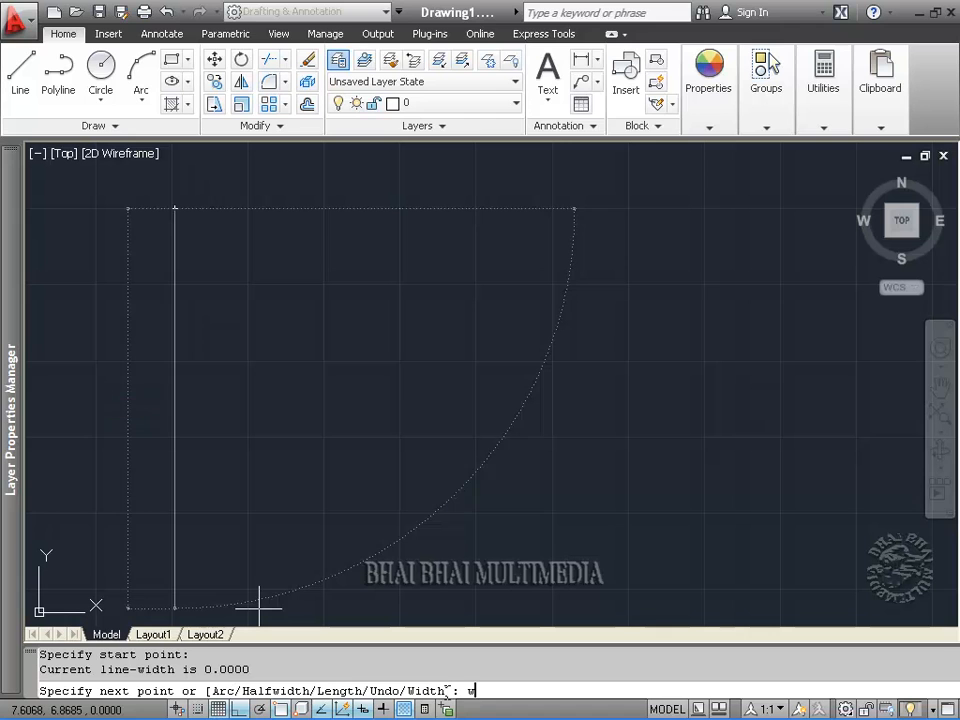
key("Return")
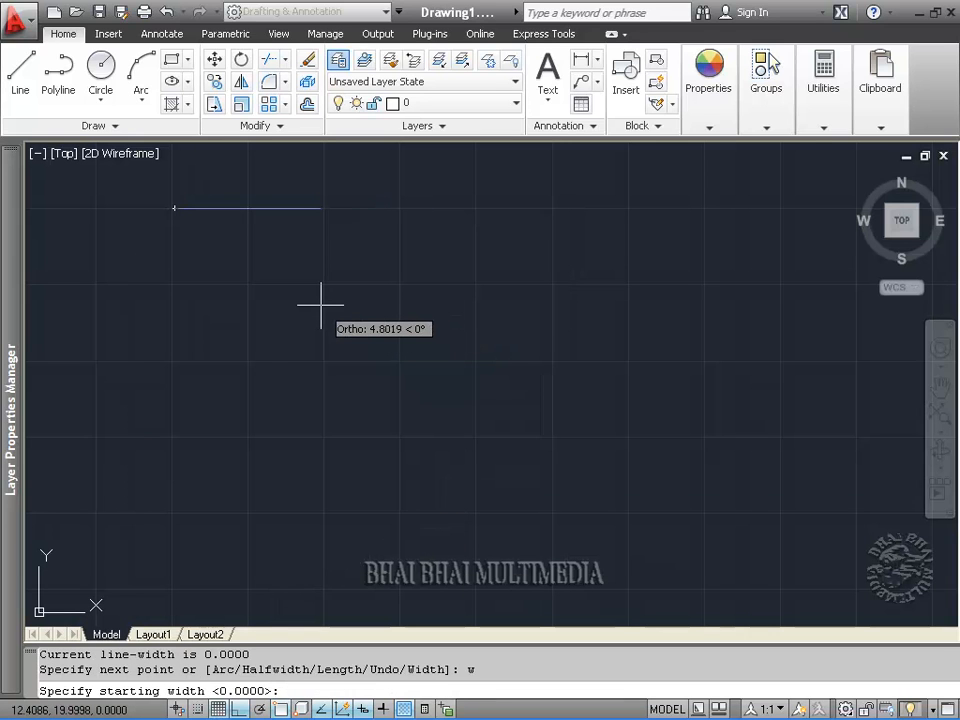
type("1")
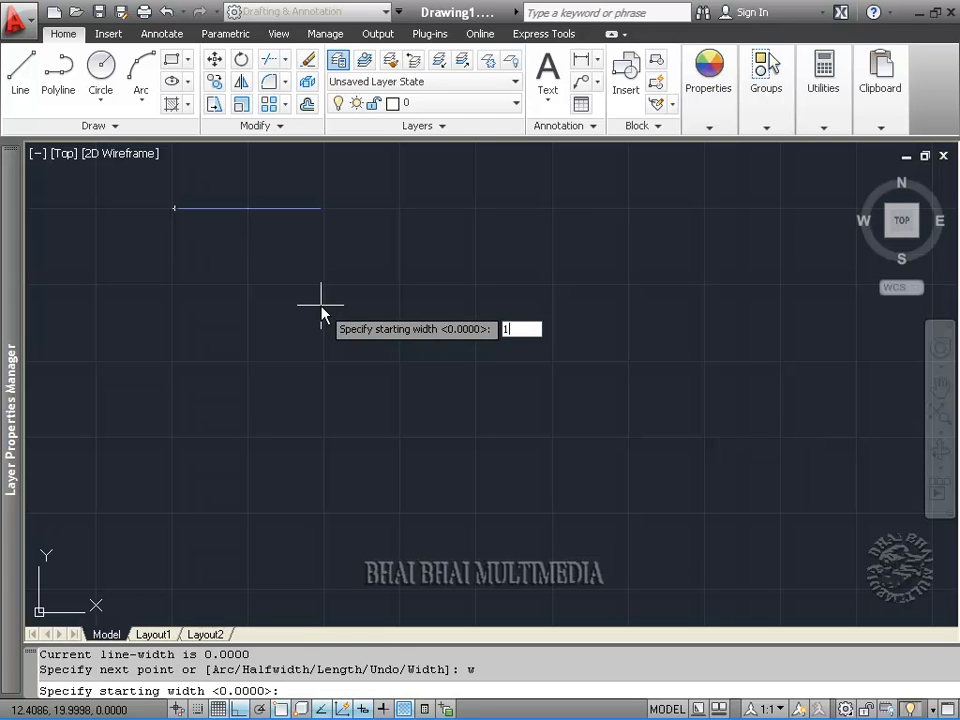
key("Return")
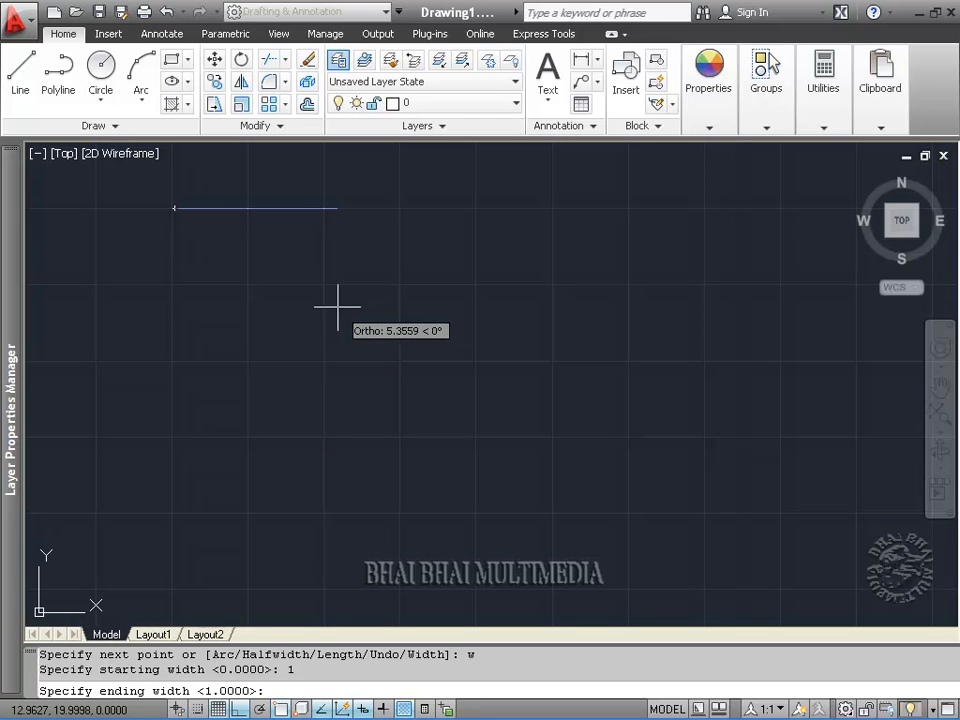
type("0")
key("Return")
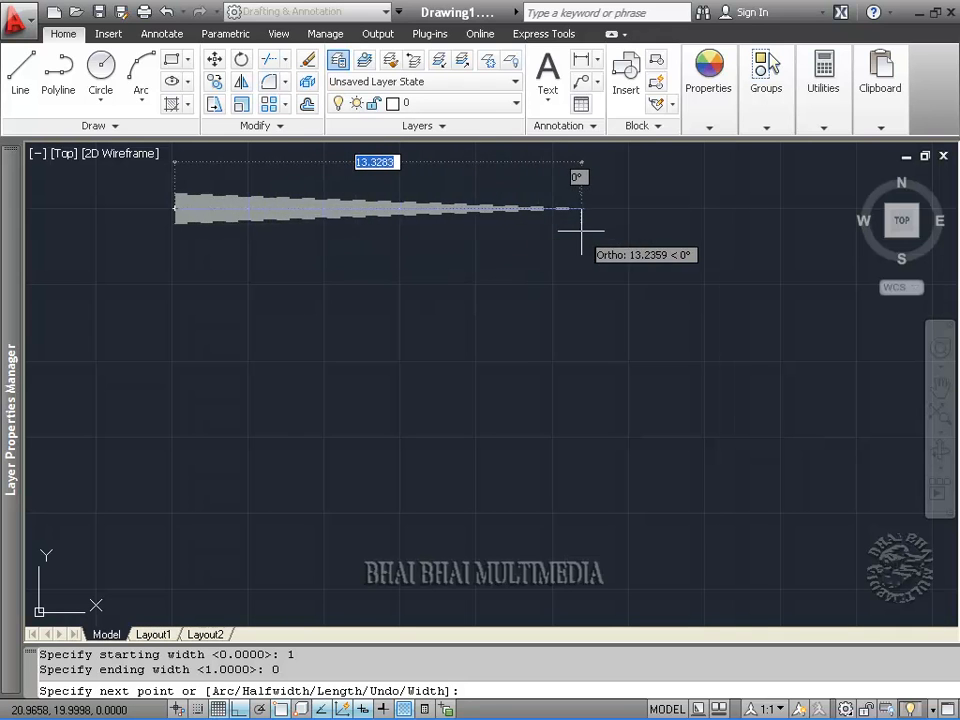
left_click(629, 208)
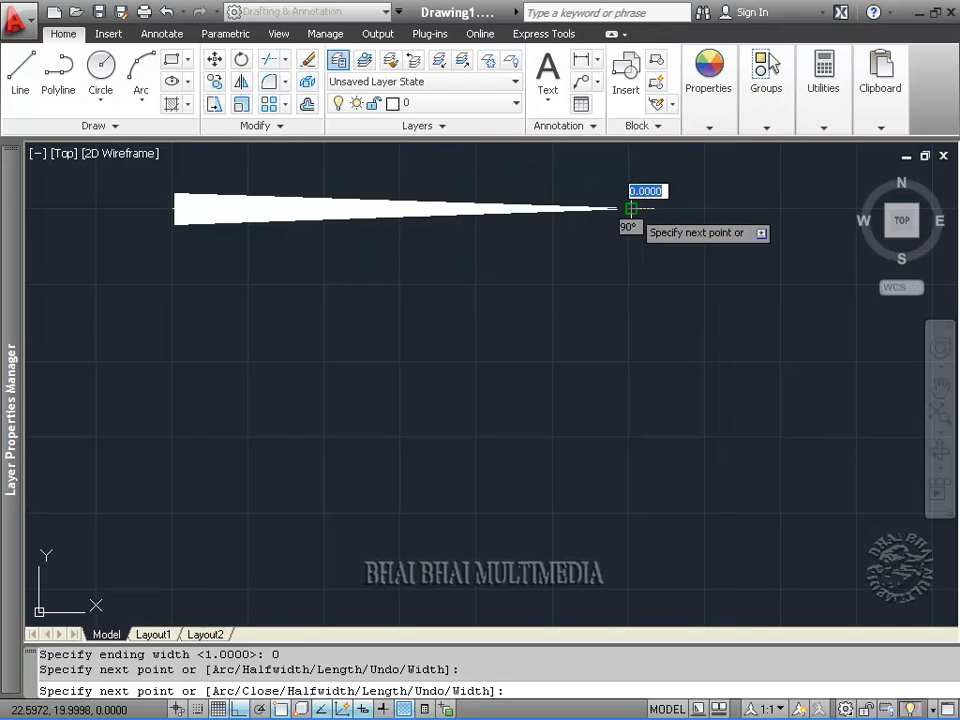
right_click(622, 310)
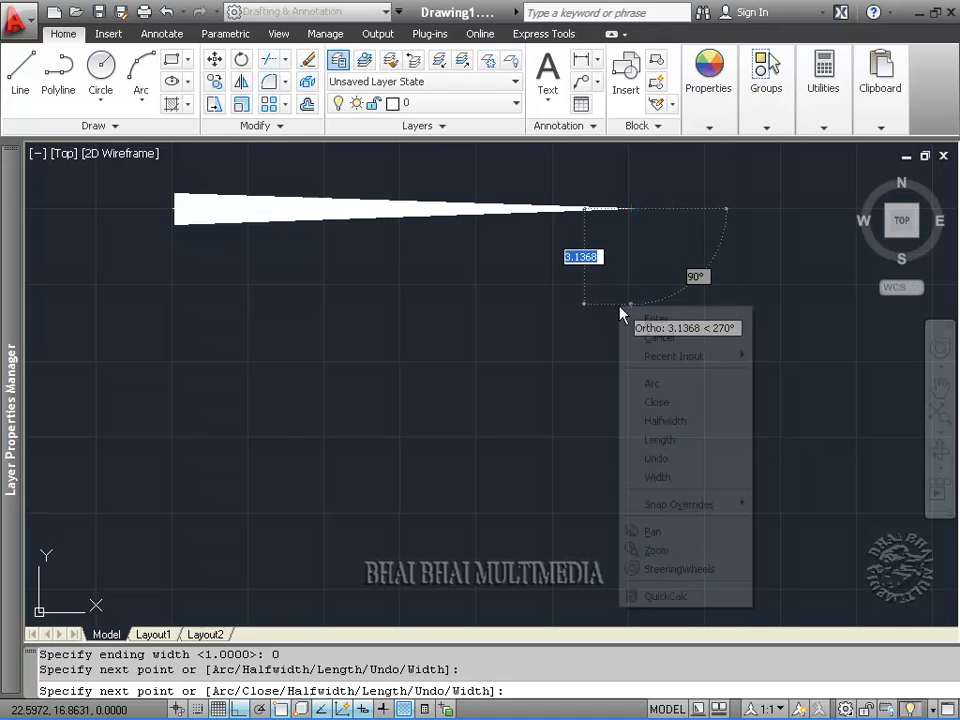
left_click(628, 318)
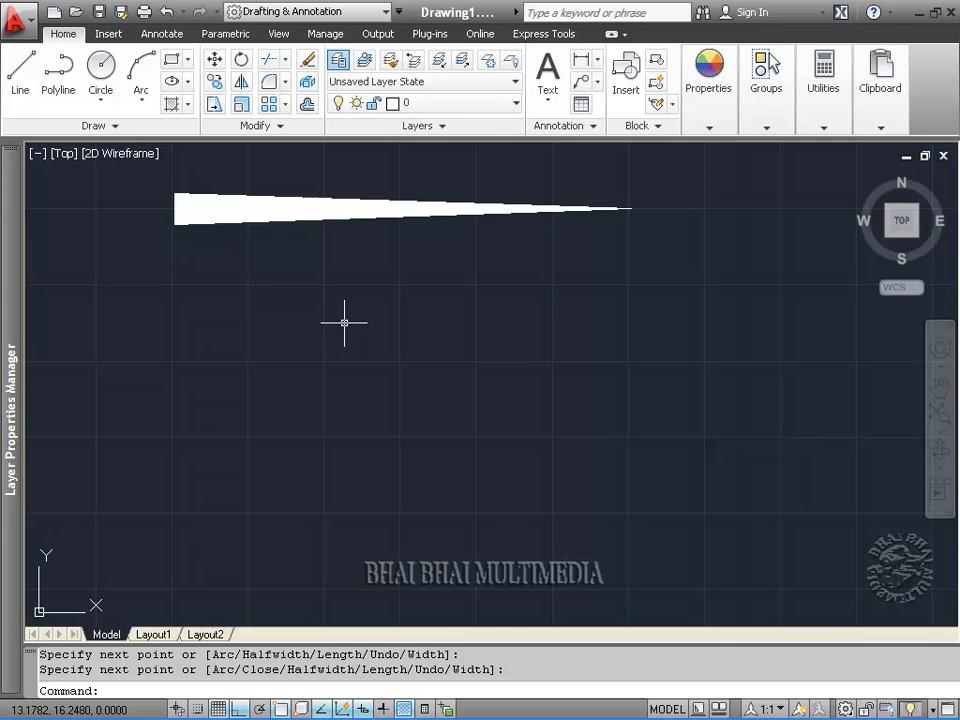
Draw a second horizontal polyline about 15 units long just below the first, with starting width 0 and ending width 1.
key("Return")
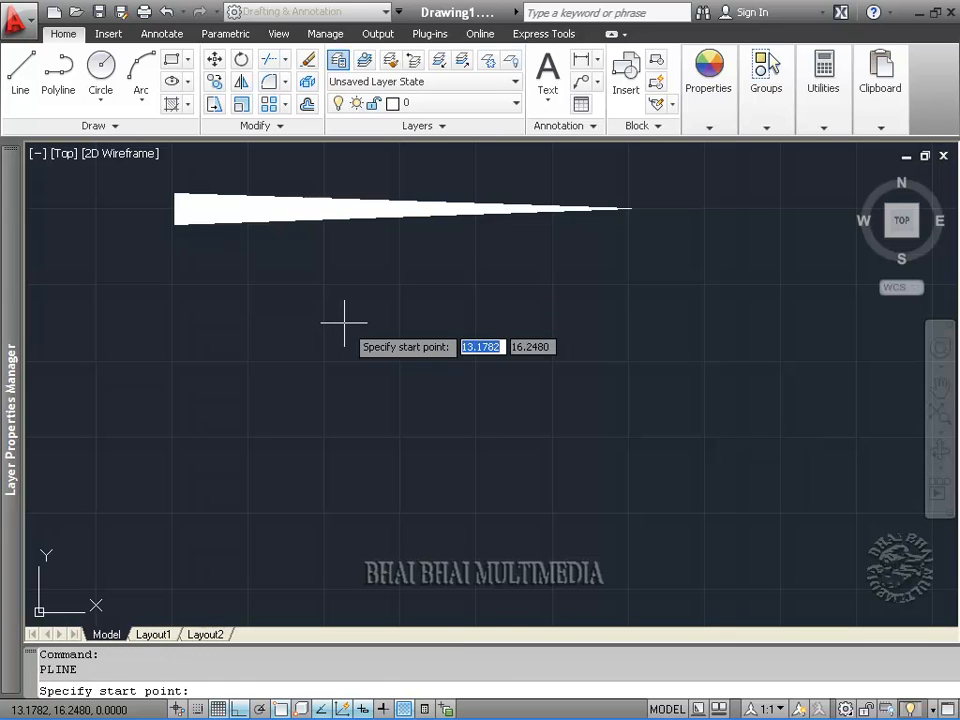
left_click(171, 255)
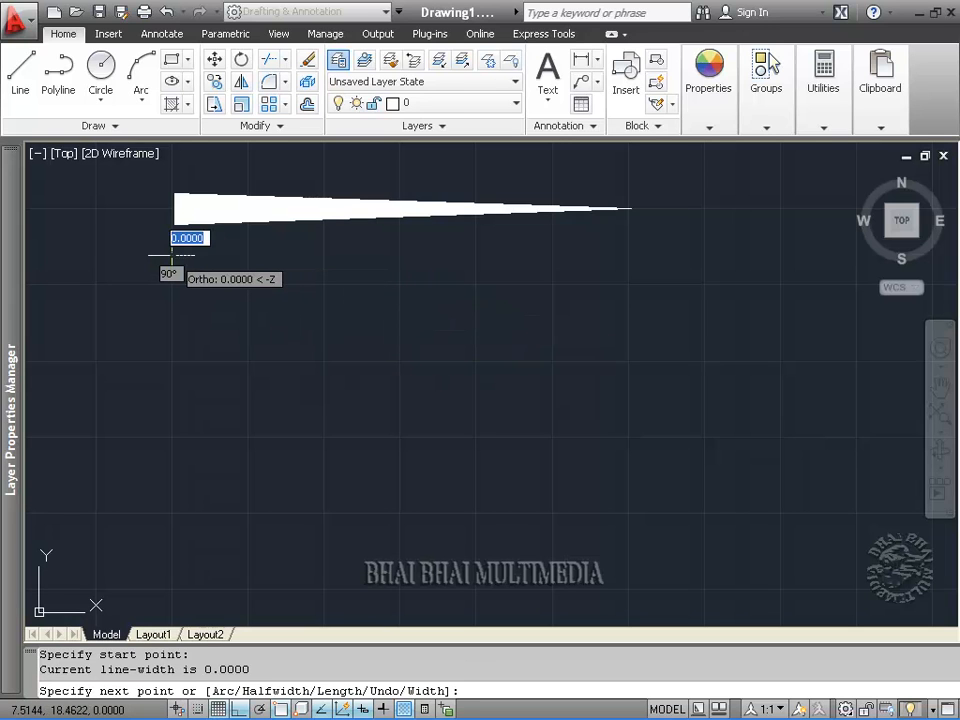
type("w")
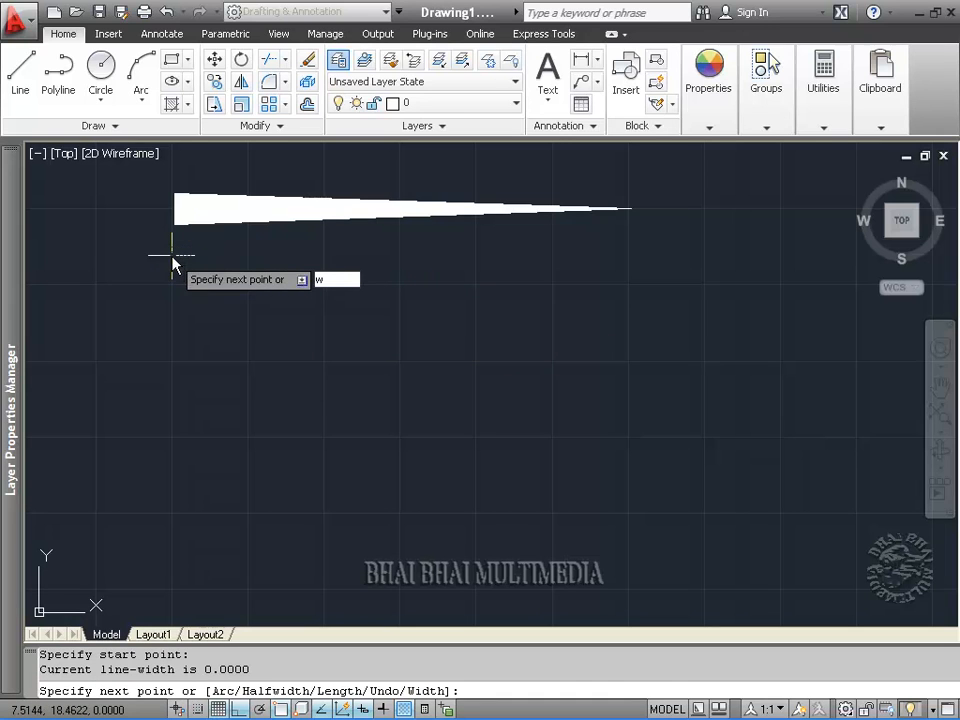
key("Return")
type("0")
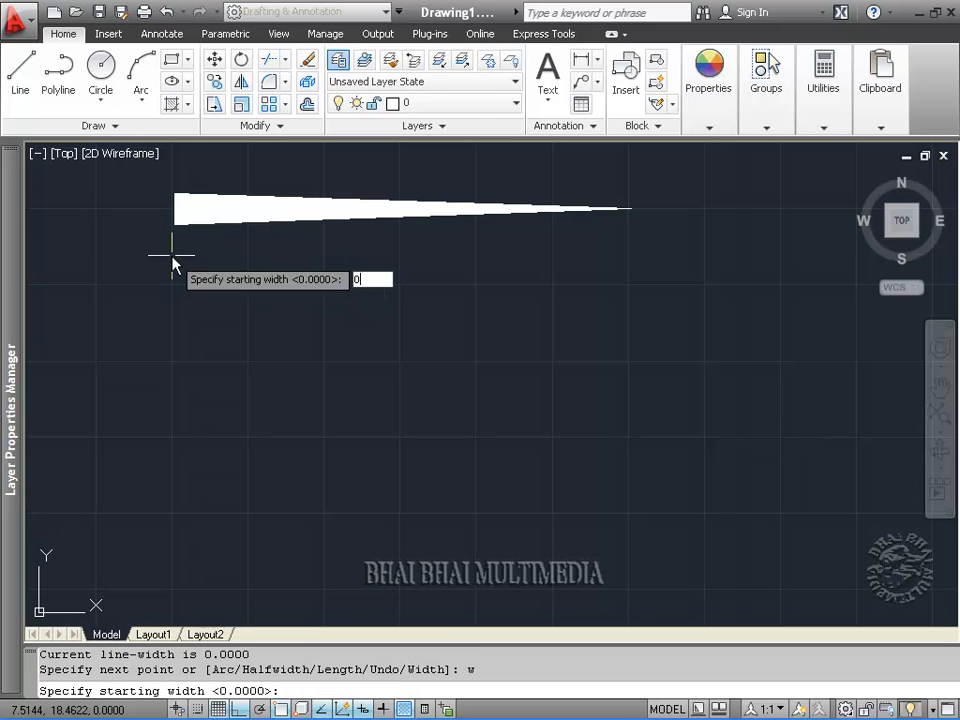
key("Return")
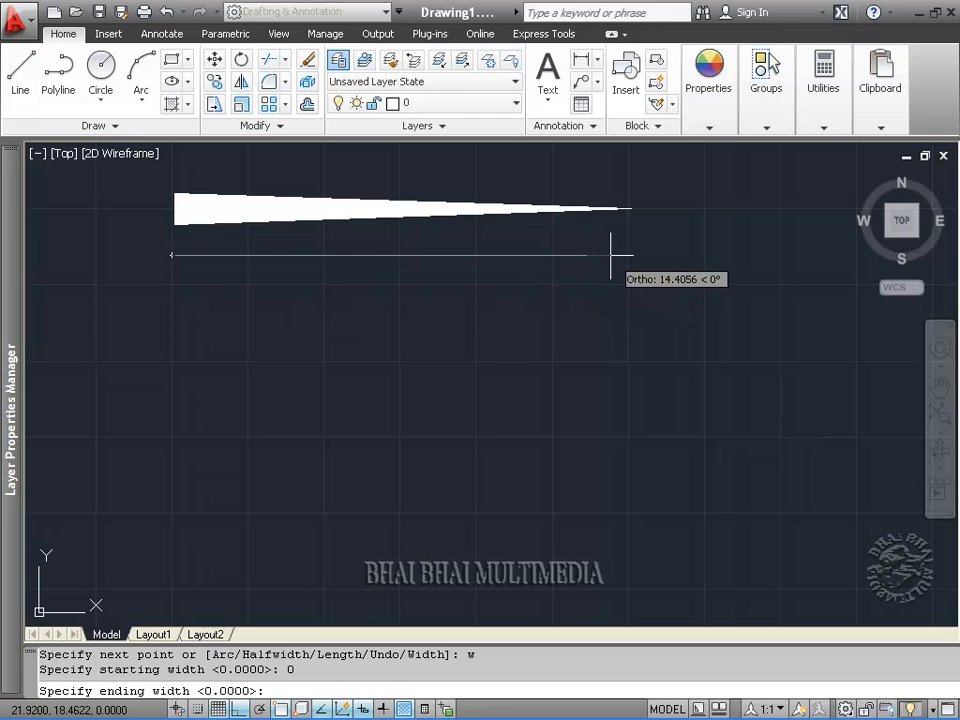
type("1")
key("Return")
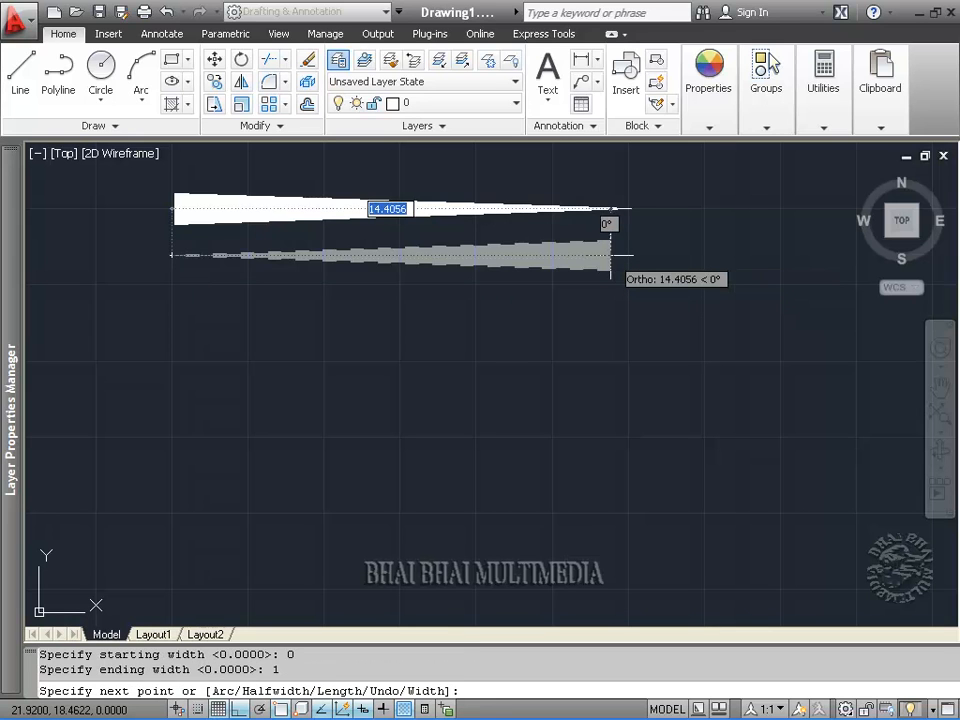
left_click(634, 255)
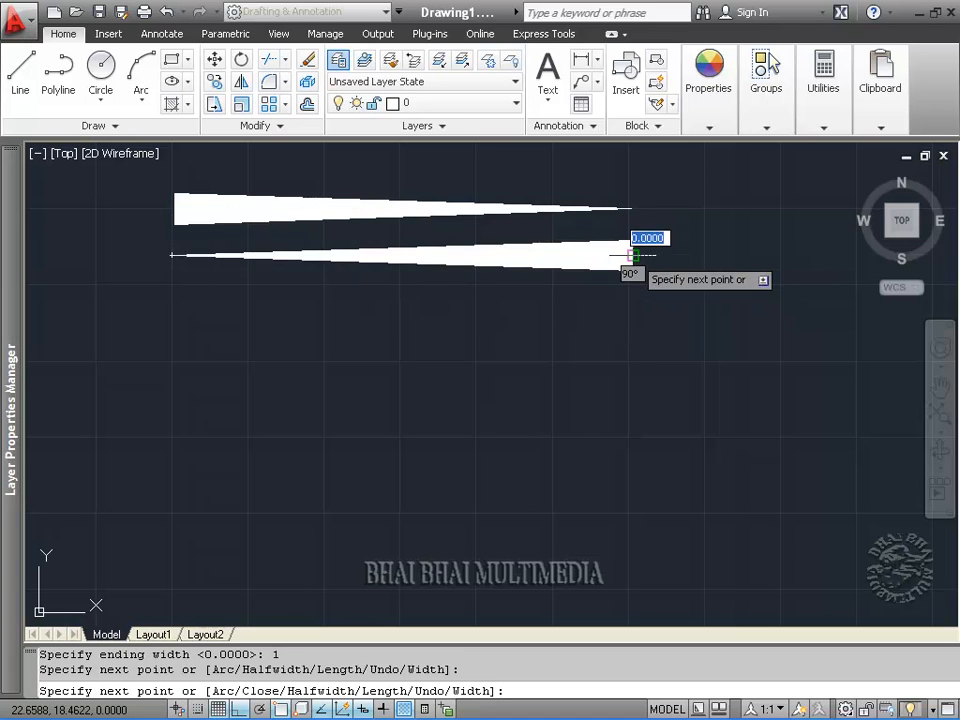
right_click(688, 345)
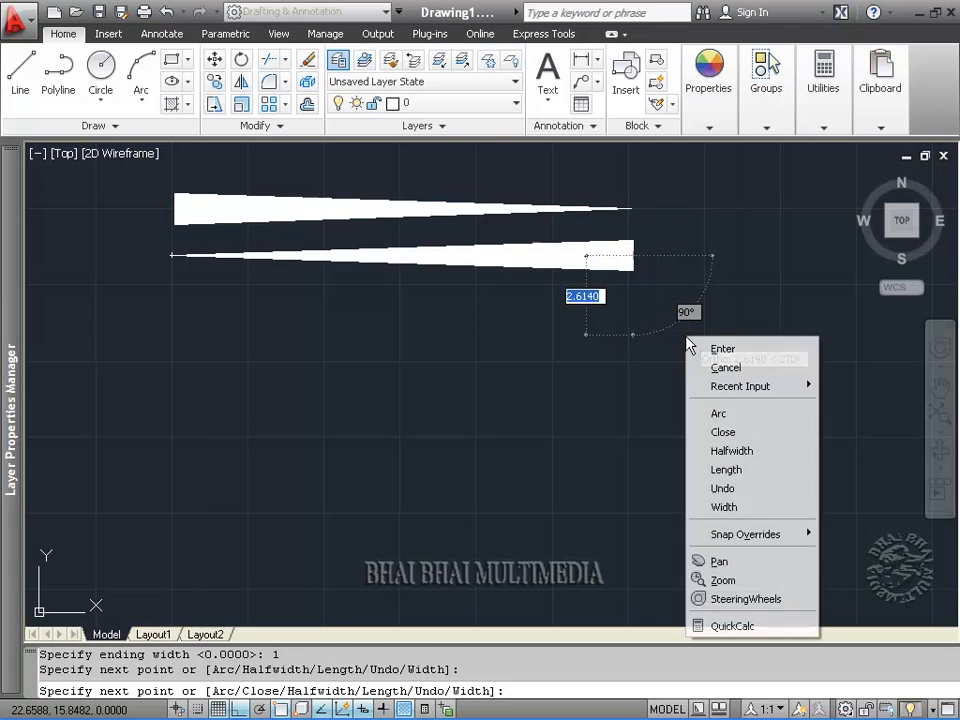
left_click(700, 347)
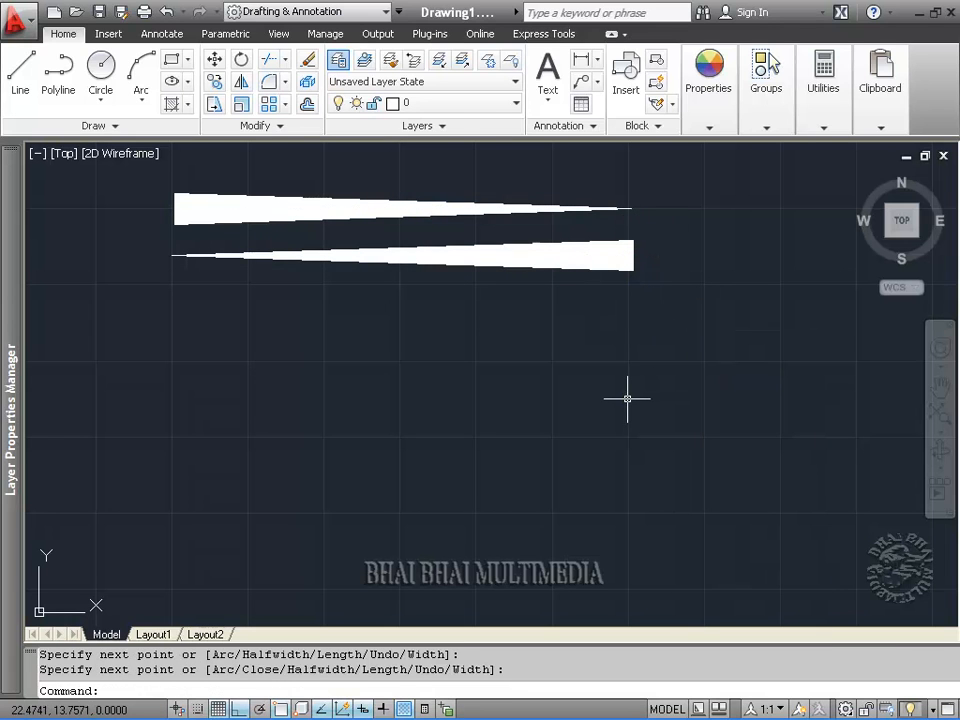
Begin a polyline below the two tapered ones with a horizontal arc segment of 90° included angle.
middle_click_drag(634, 456, 636, 440)
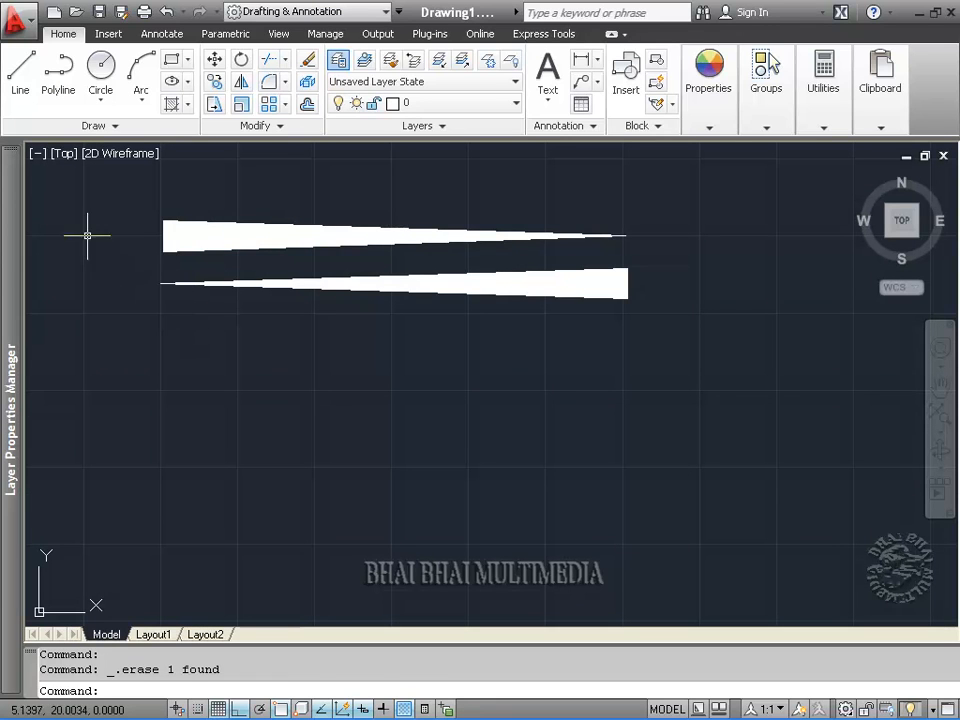
left_click(62, 92)
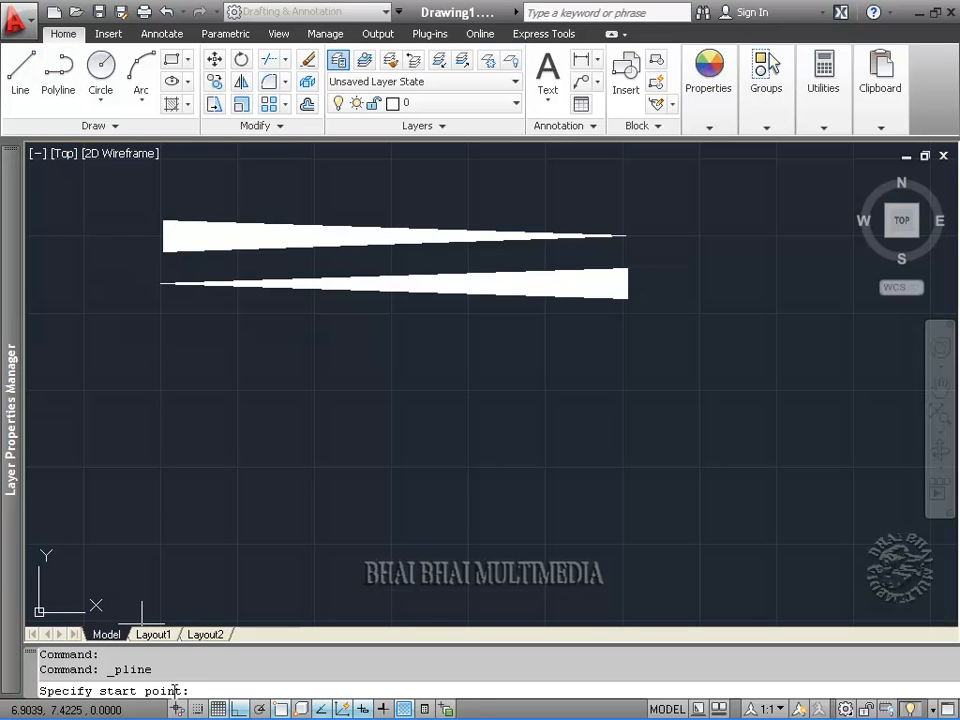
left_click(161, 390)
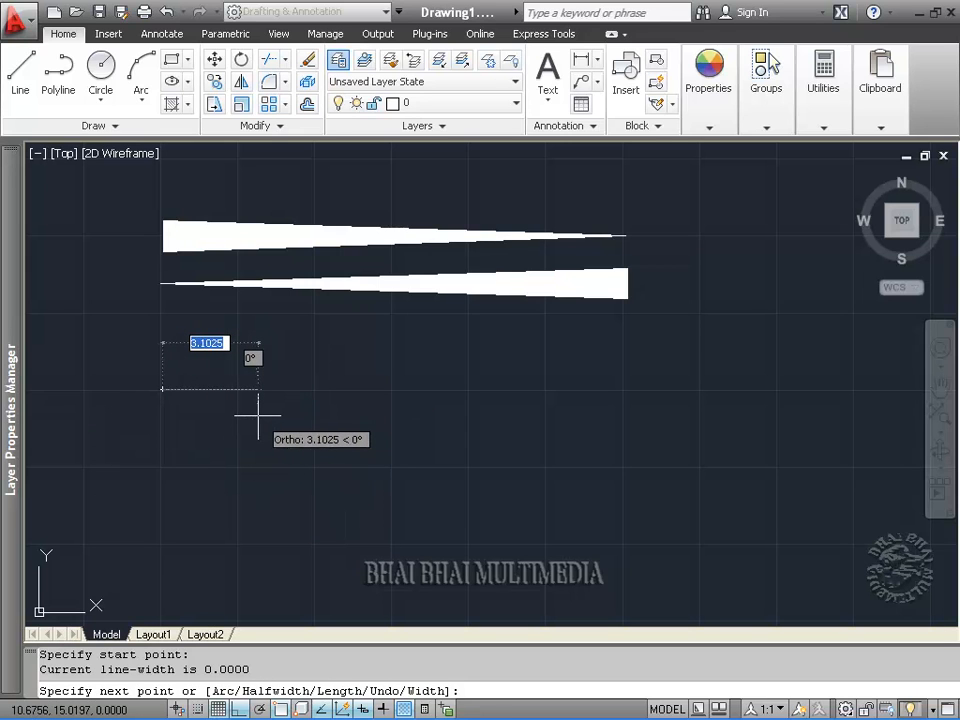
type("a")
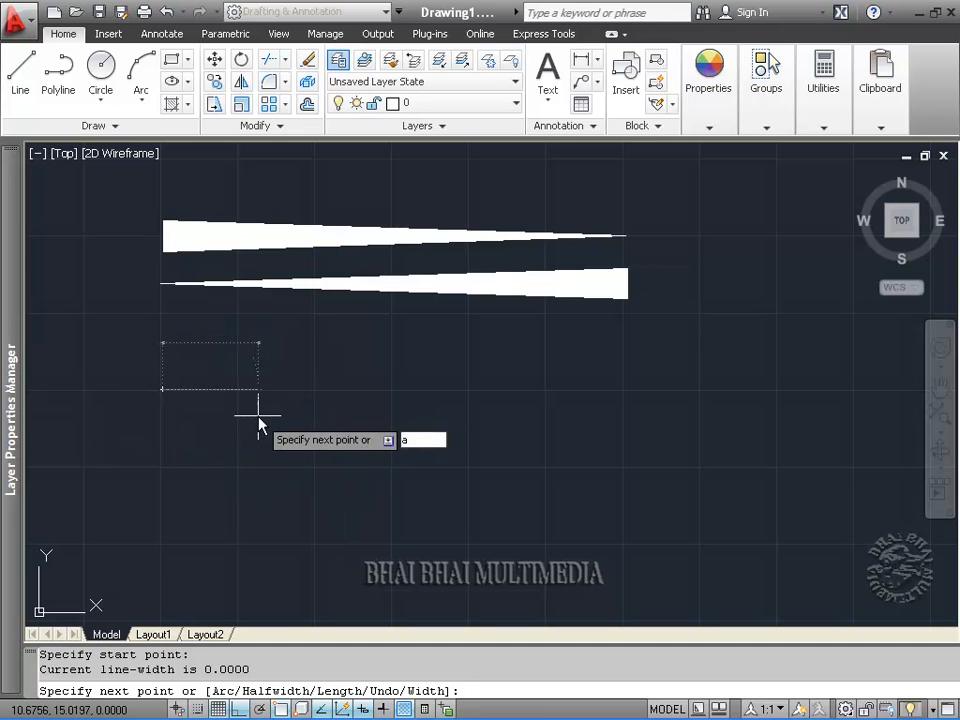
key("Return")
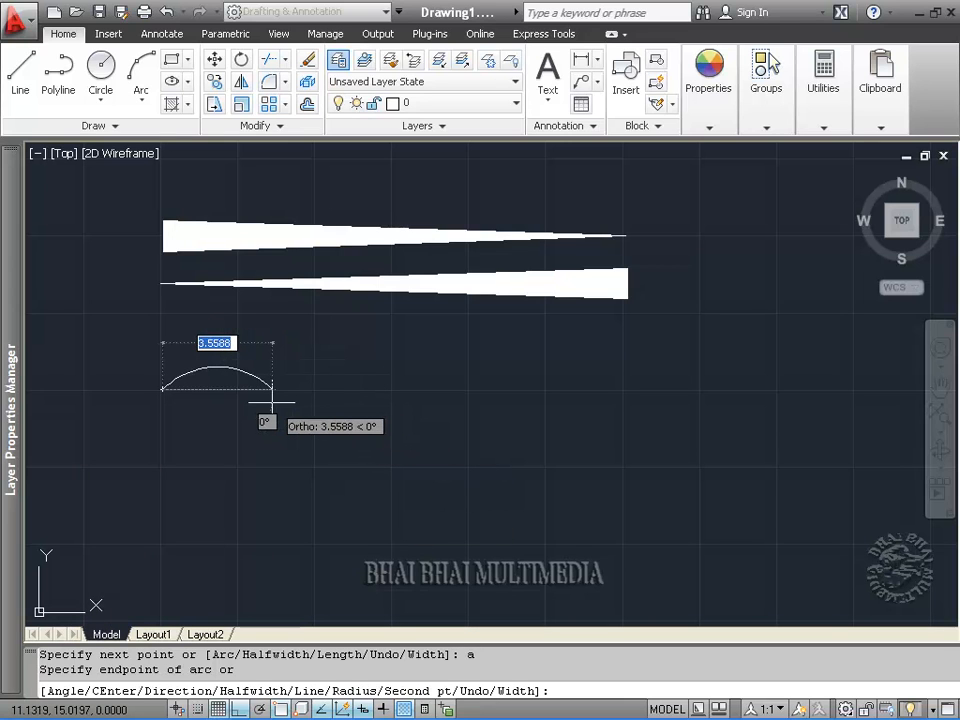
type("a")
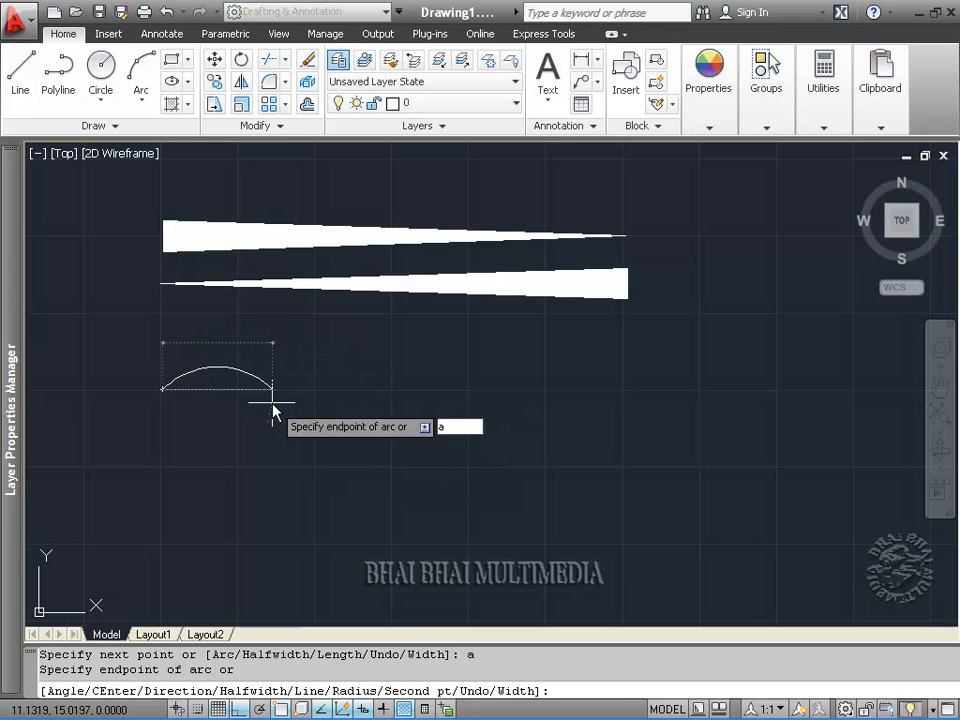
key("Return")
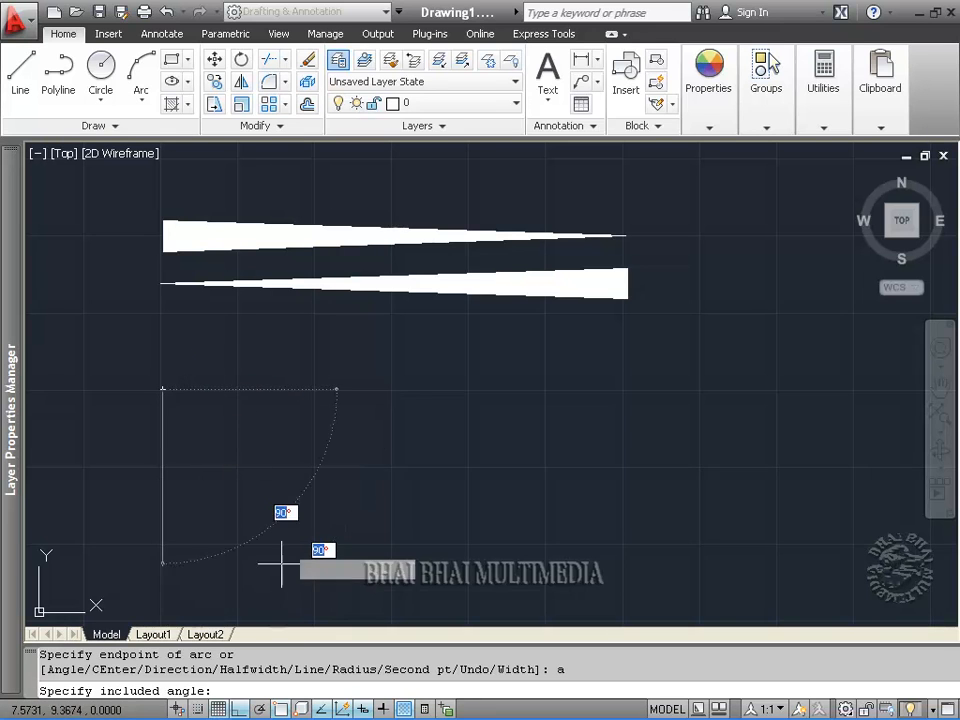
type("90")
key("Return")
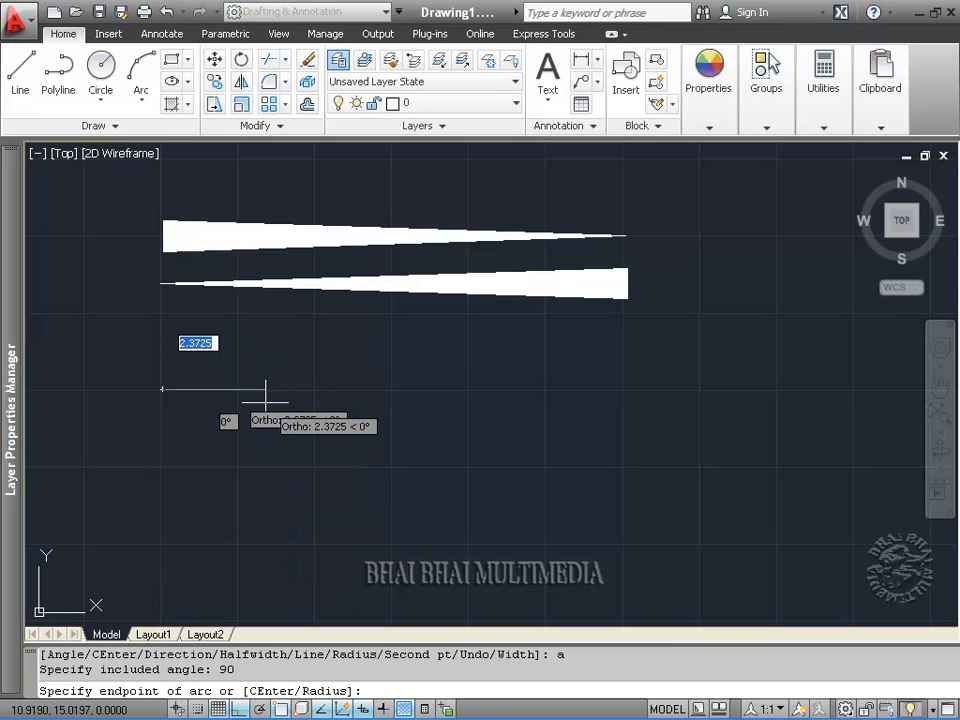
left_click(276, 390)
Continue the polyline with alternating arcs along the same horizontal line, finishing a wave about 18.6 units long.
left_click(410, 390)
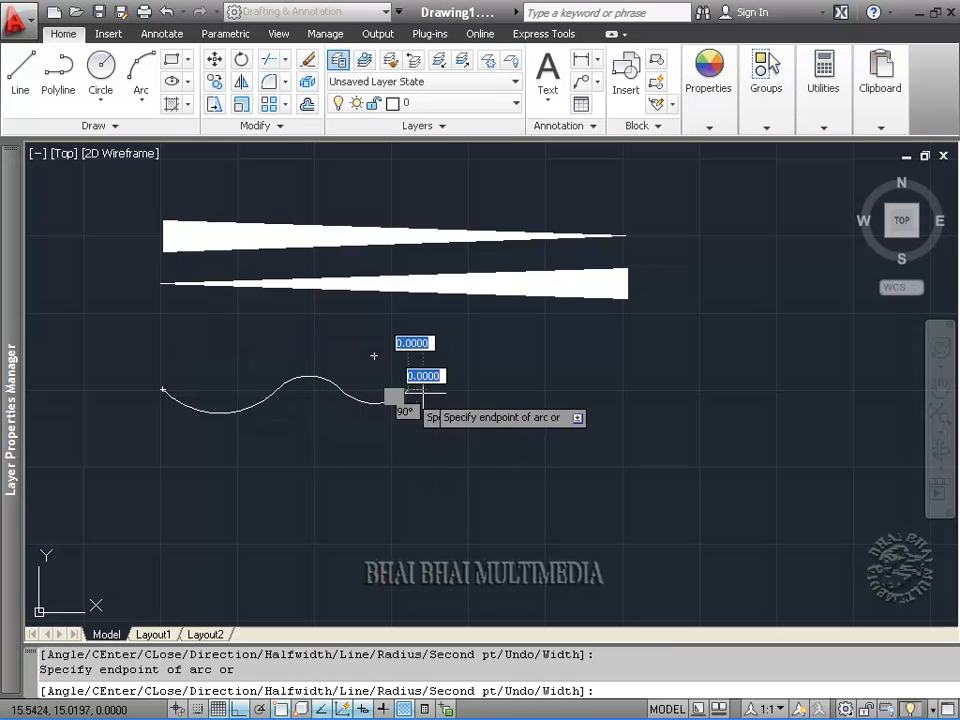
left_click(529, 389)
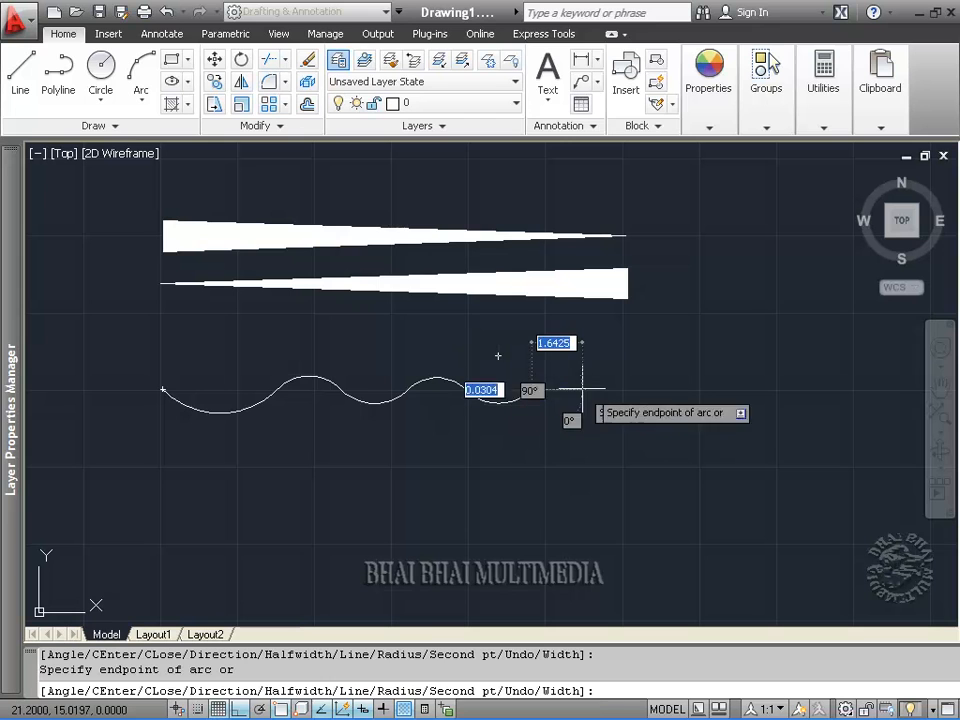
left_click(650, 389)
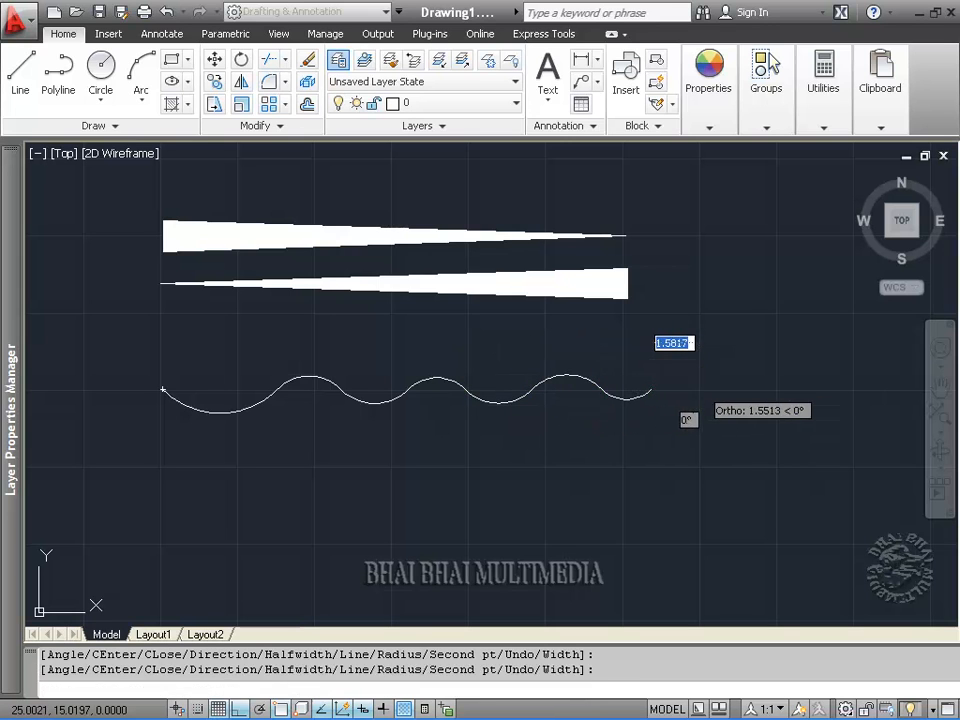
left_click(735, 389)
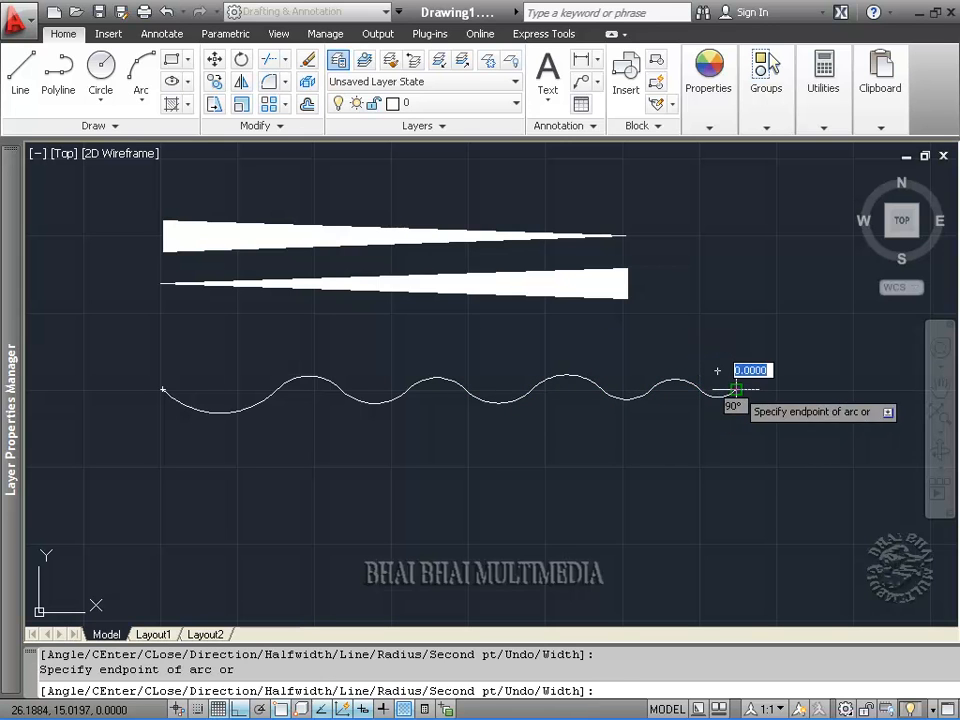
right_click(735, 389)
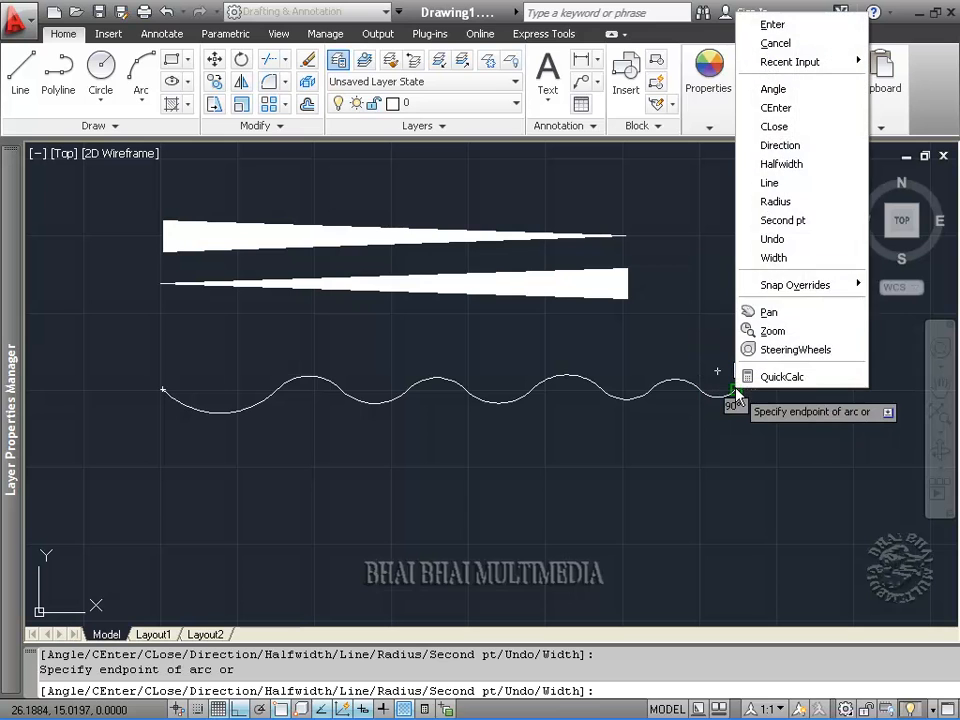
left_click(770, 24)
Begin a polyline below the wavy one at point 12.5, 12.5, with grid snap turned on.
middle_click_drag(399, 508, 400, 385)
middle_click_drag(435, 456, 431, 401)
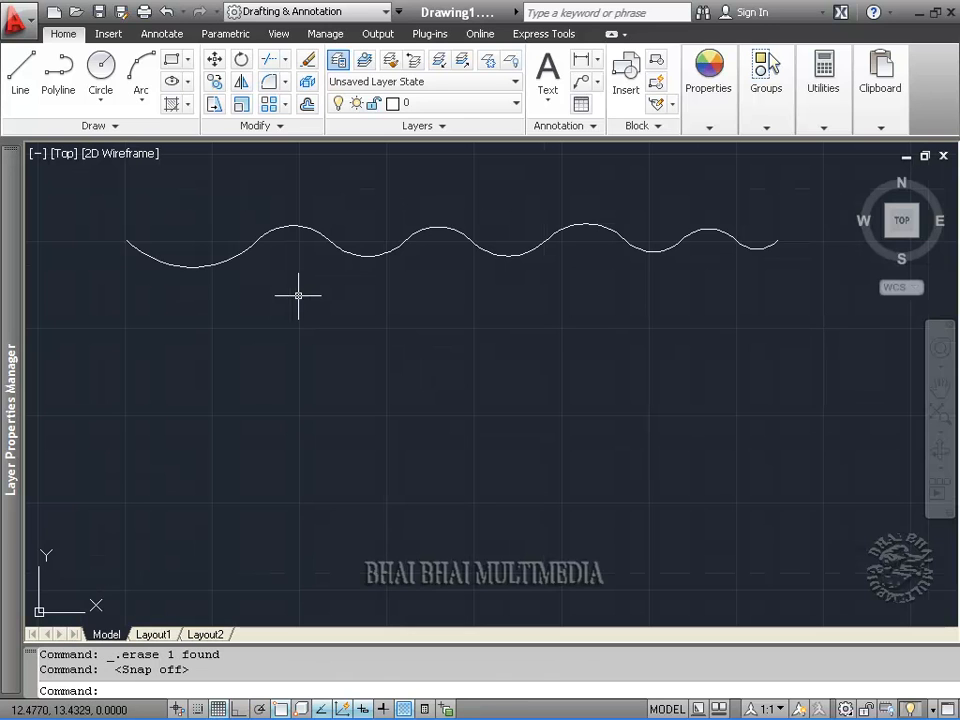
left_click(70, 72)
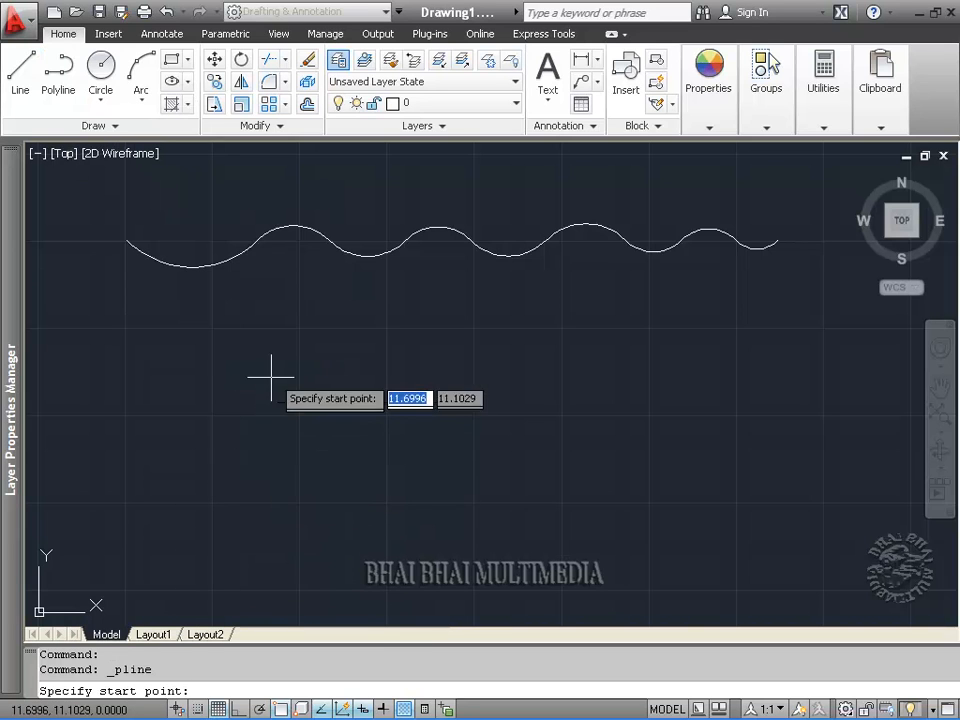
scroll(303, 327, "up", 5)
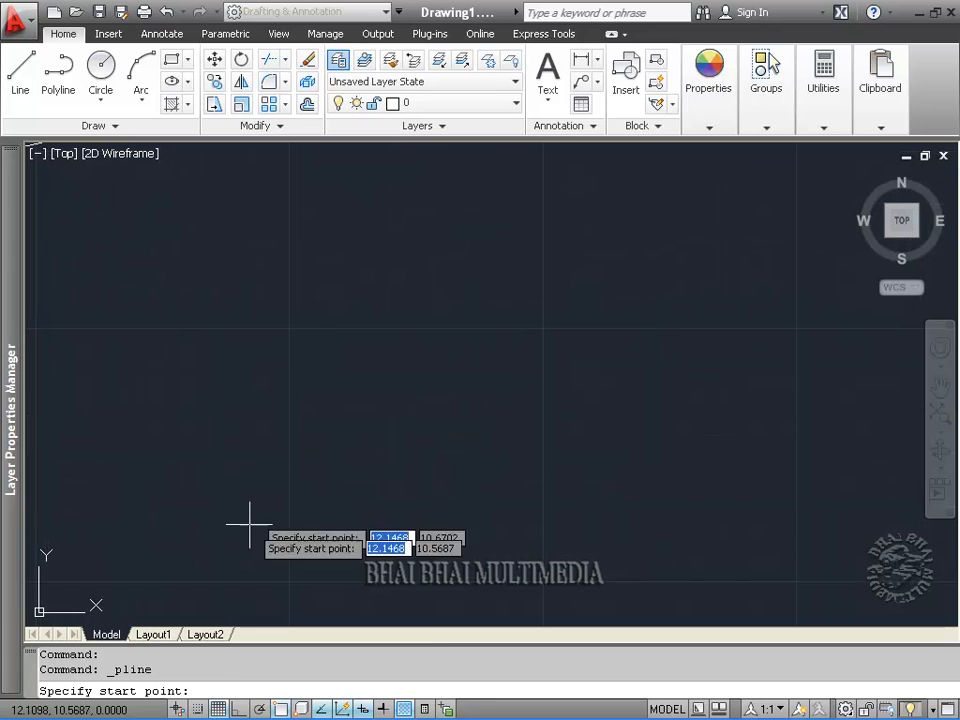
left_click(199, 708)
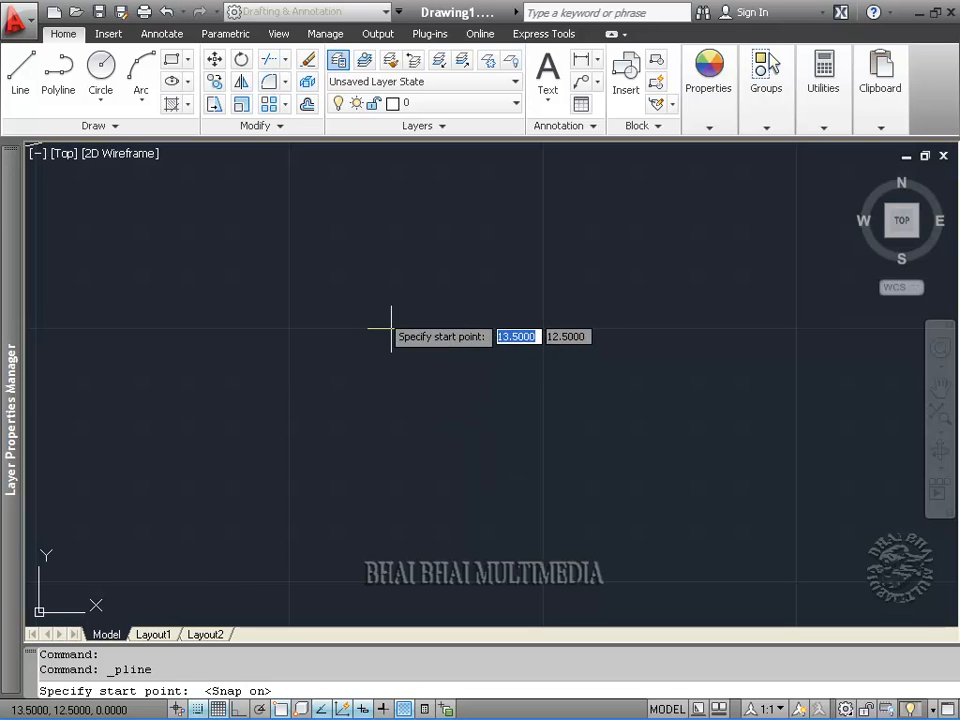
left_click(289, 329)
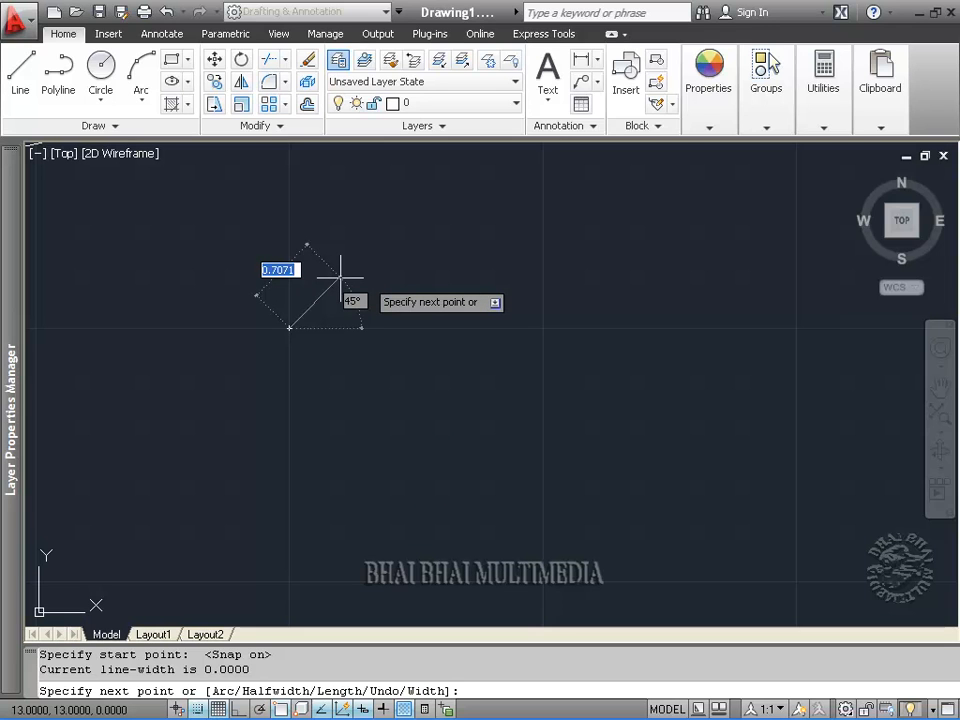
Add a horizontal arc segment with an included angle of -90°, ending 2.5 units to the right of the start point.
type("a")
key("Return")
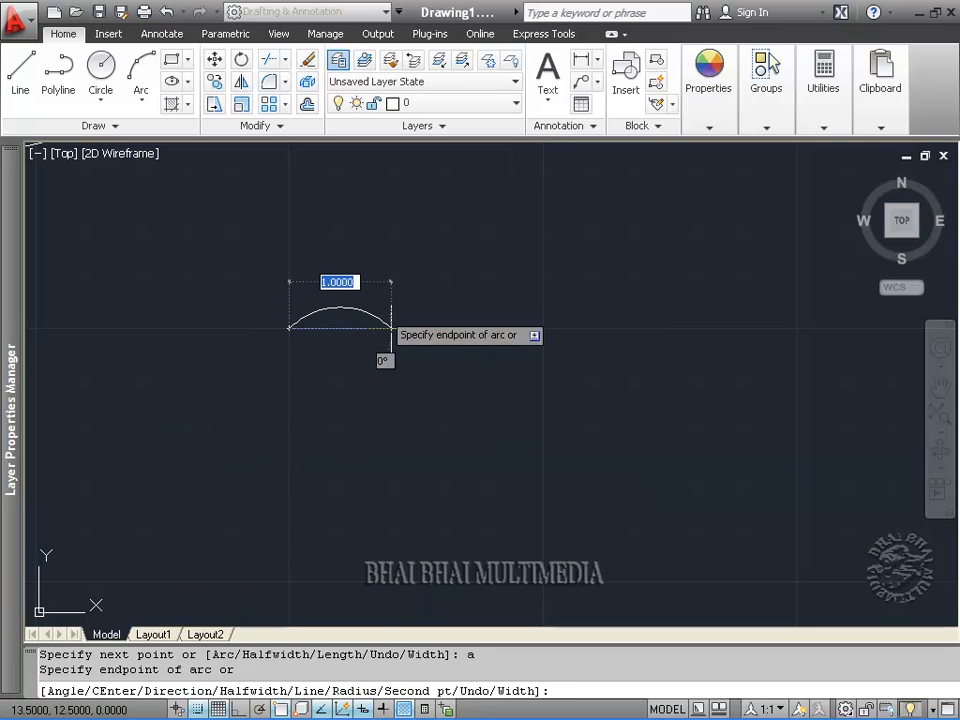
type("a")
key("Return")
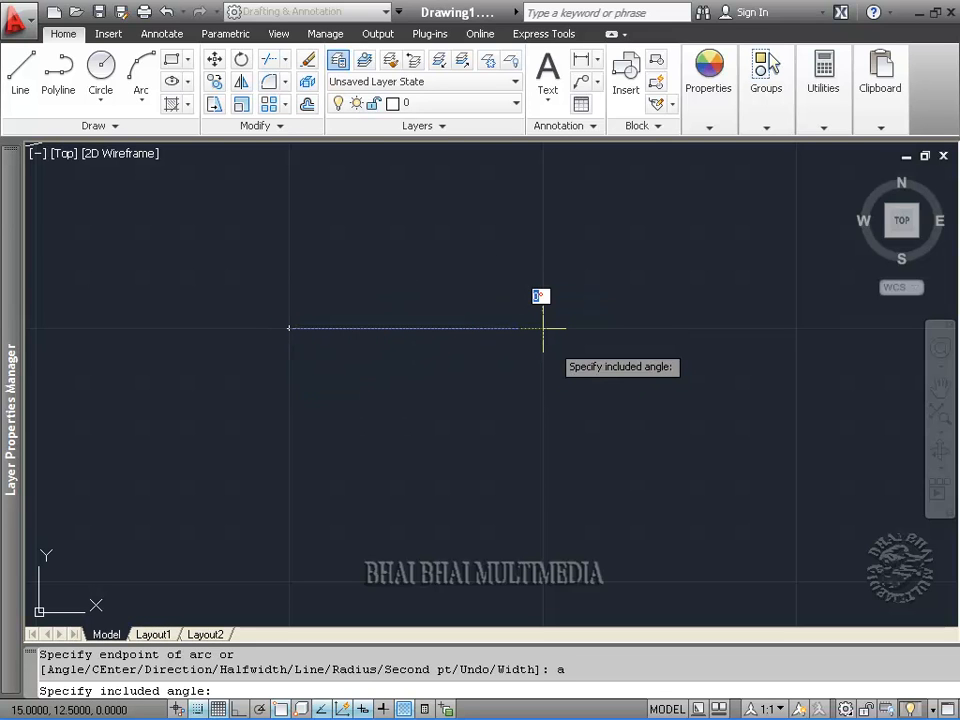
type("-90")
key("Return")
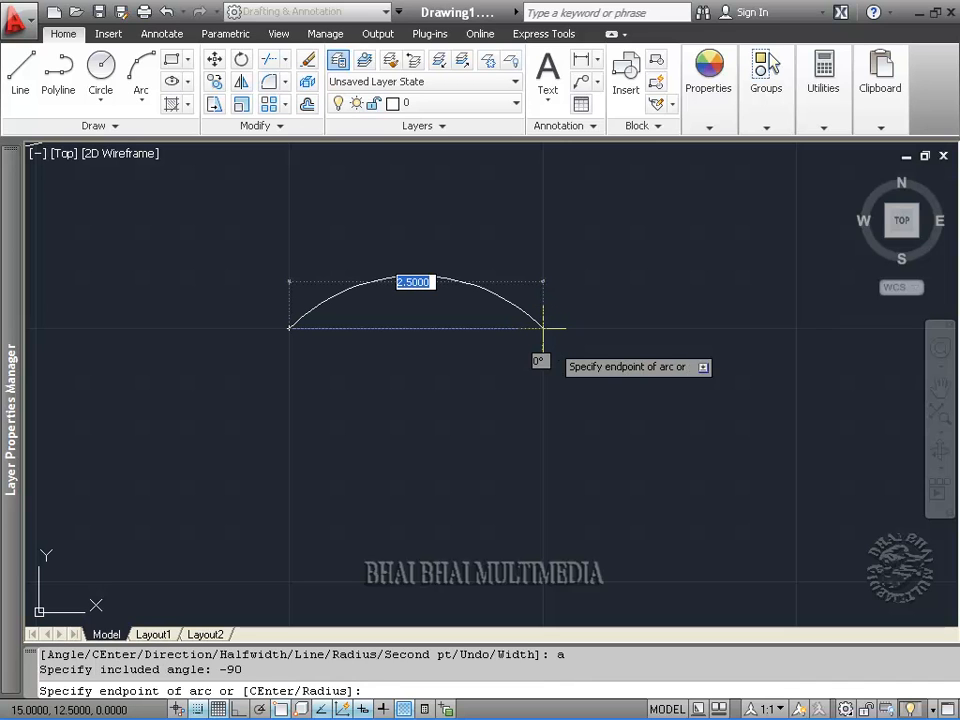
scroll(545, 330, "down", 2)
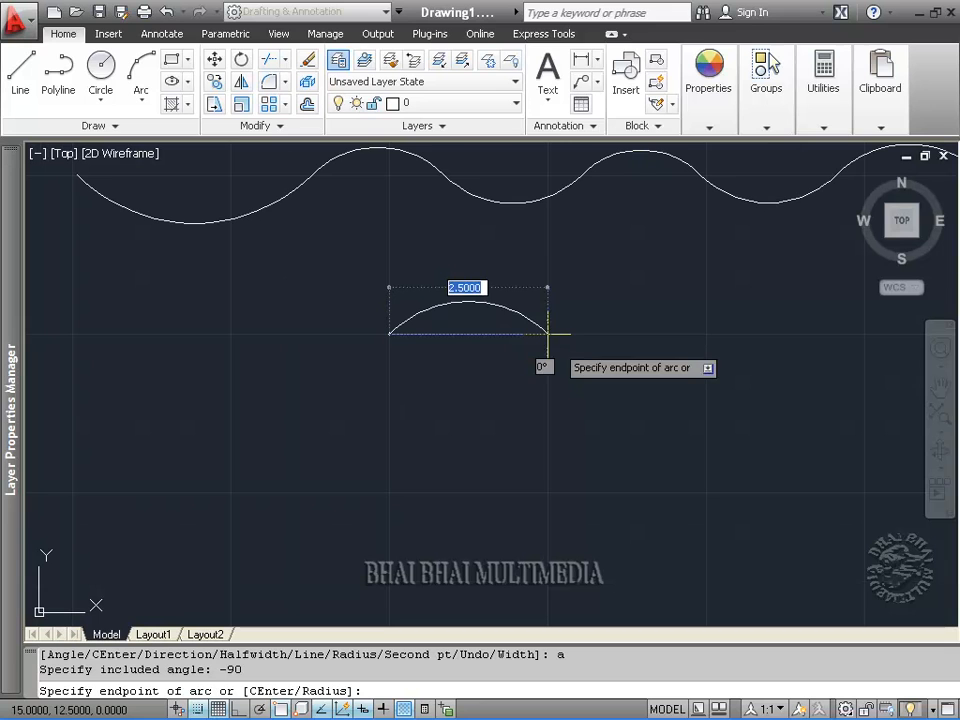
middle_click_drag(553, 338, 422, 214)
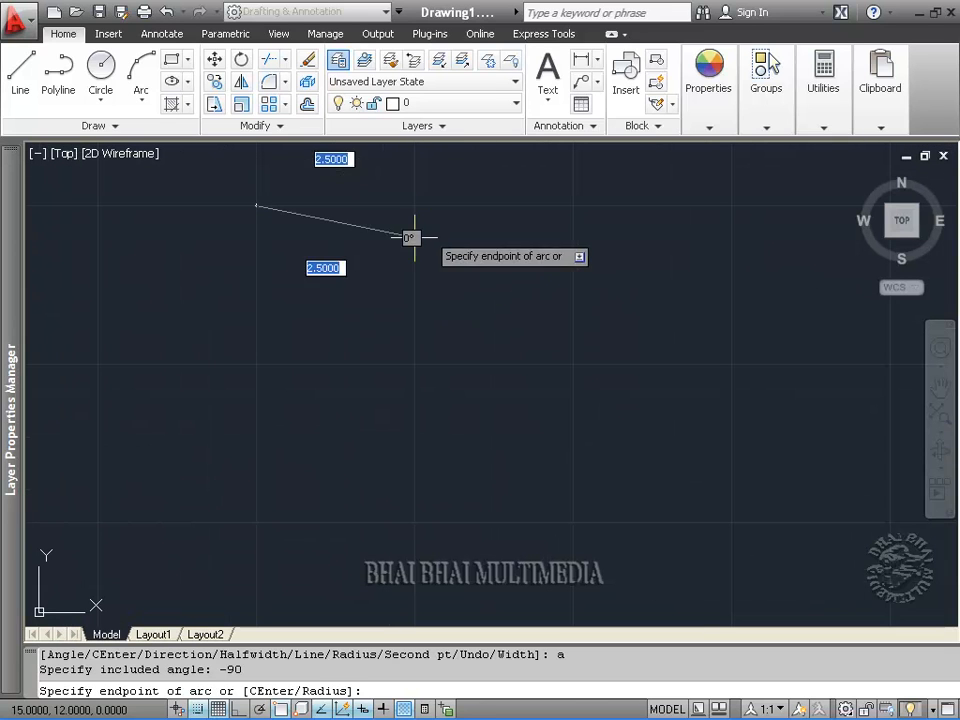
left_click(413, 204)
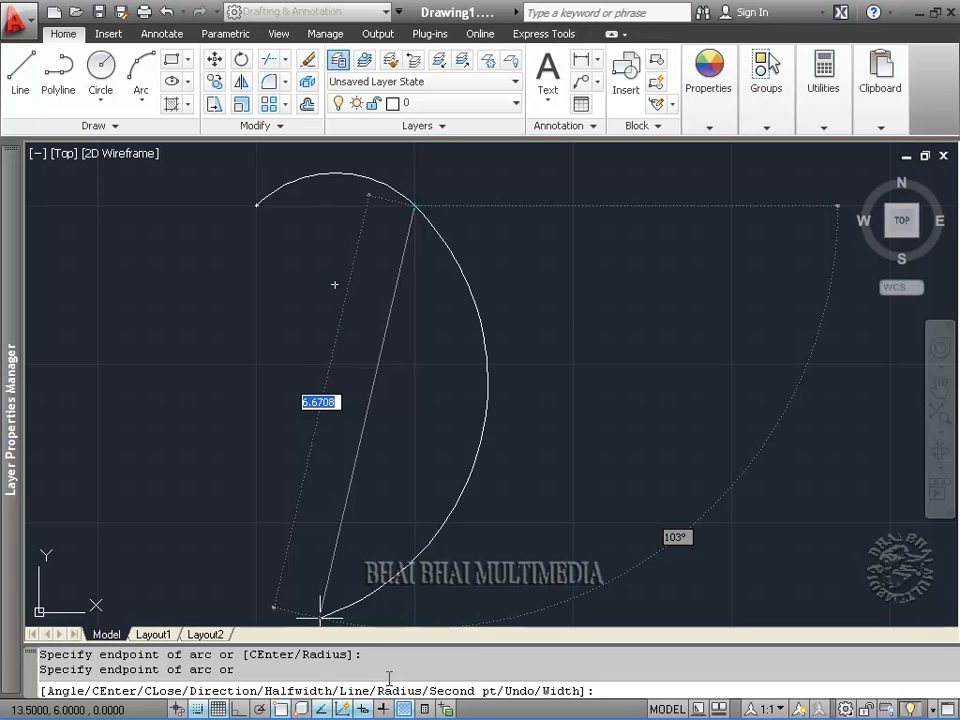
Switch the polyline to line mode and add a vertical segment 5 units straight down from the arc's end.
type("l")
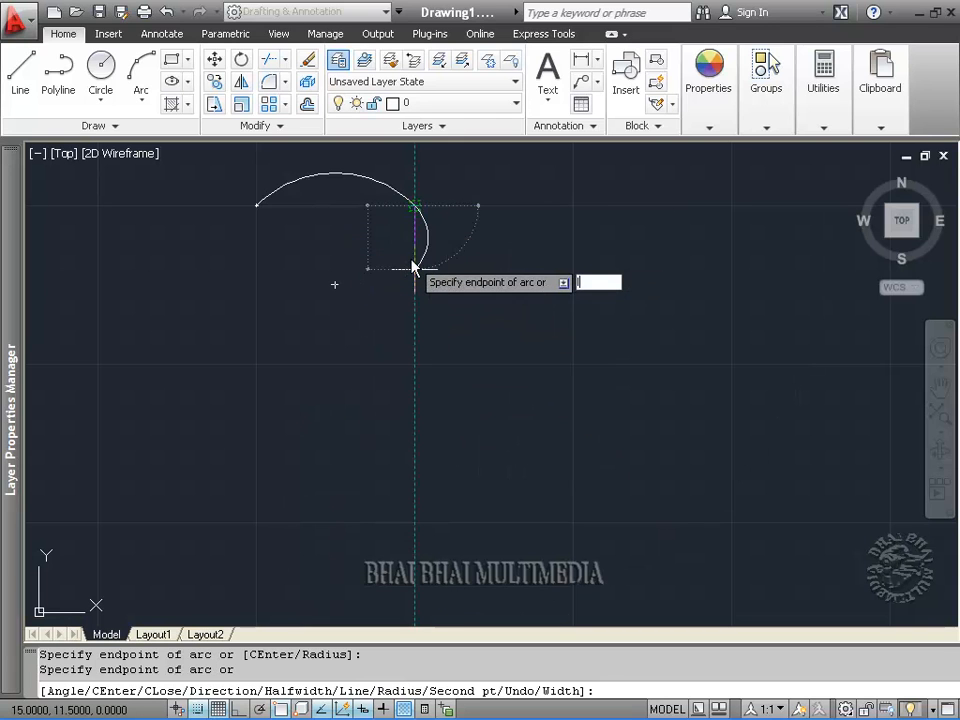
key("Return")
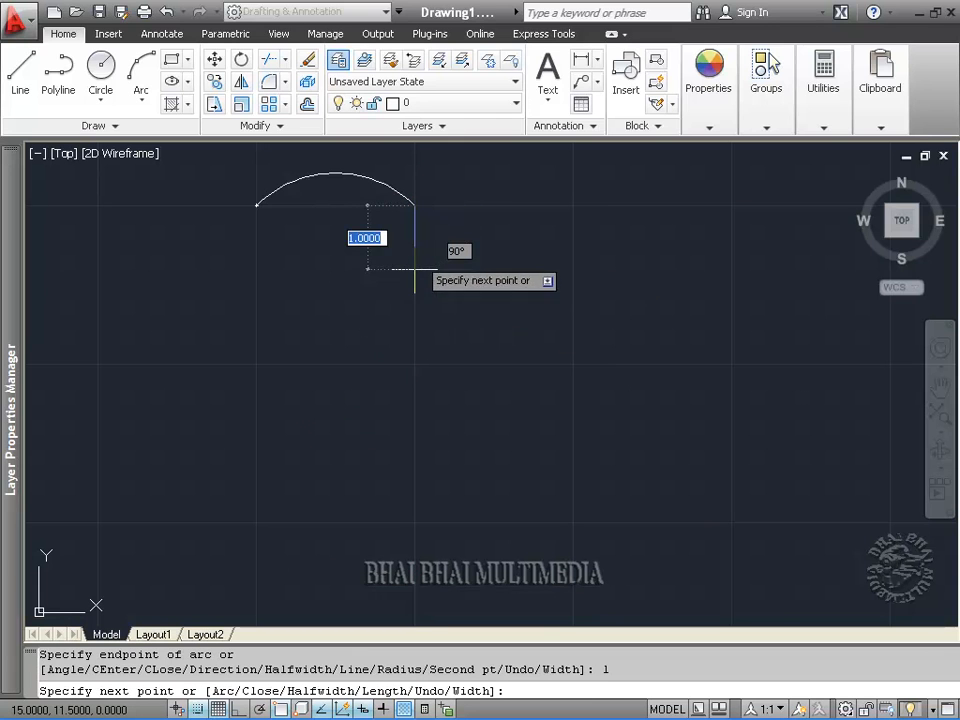
left_click(415, 521)
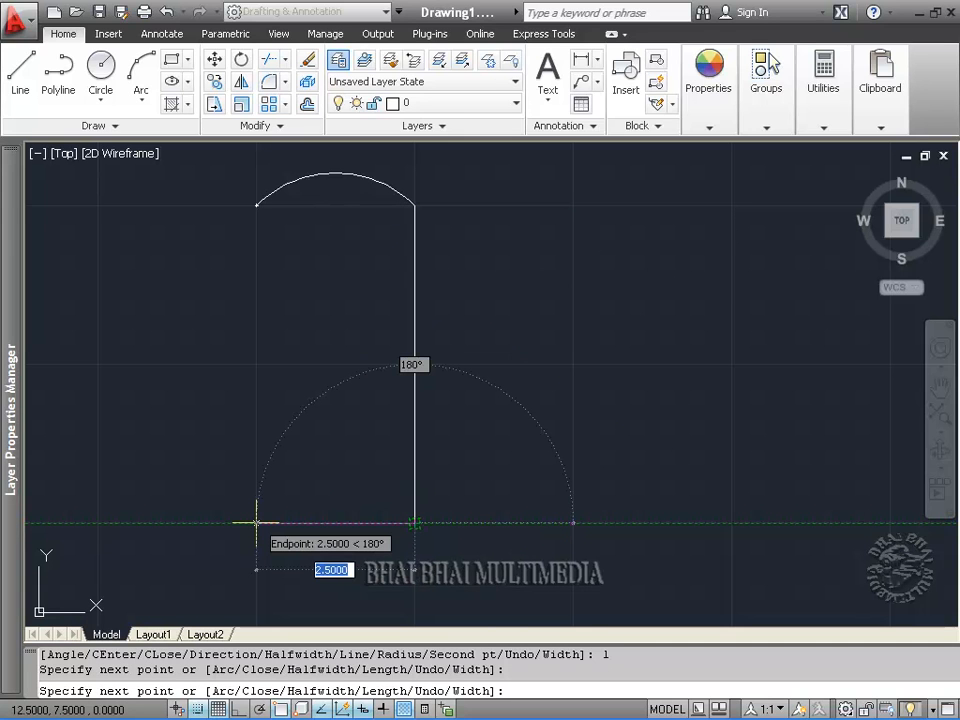
Add an arc segment with an included angle of -90° at the base, ending 2.5 units to the left.
type("a")
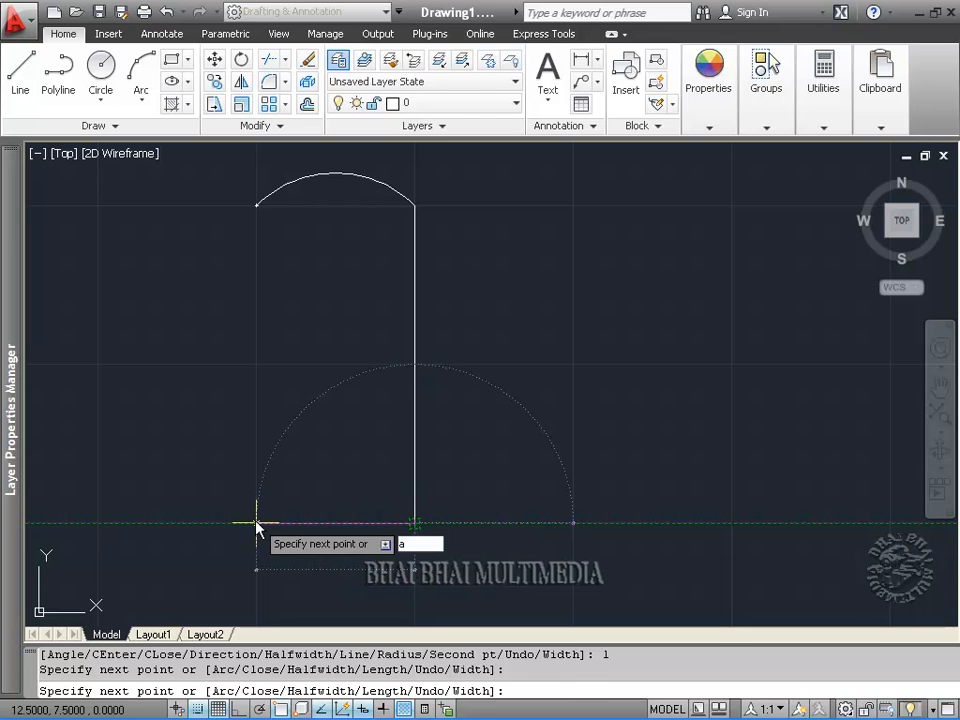
key("Return")
type("a")
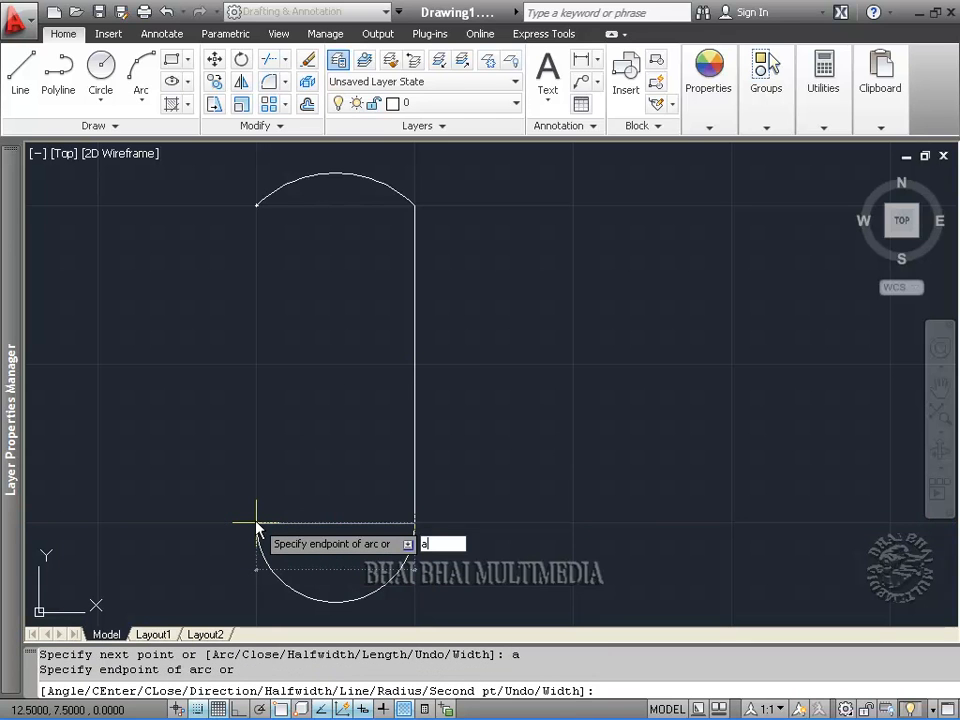
key("Return")
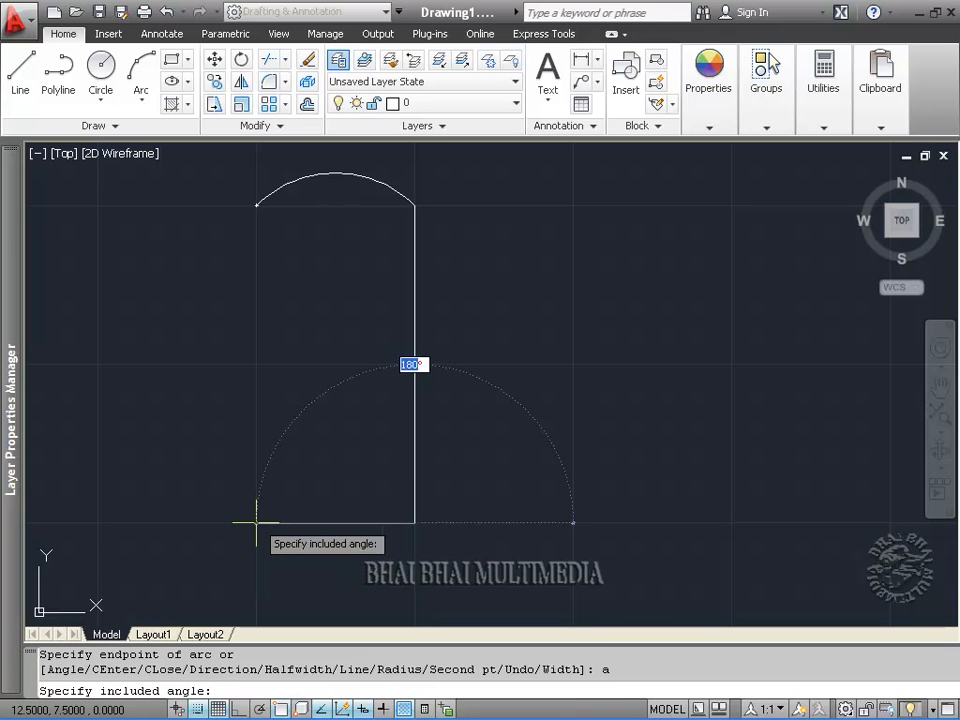
type("-90")
key("Return")
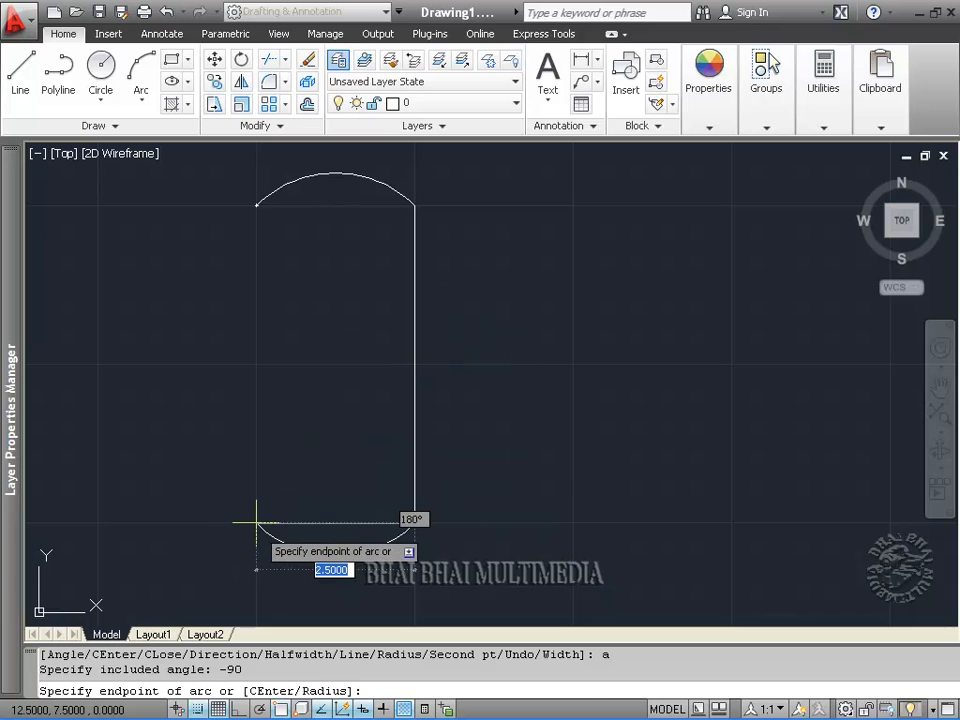
left_click(257, 521)
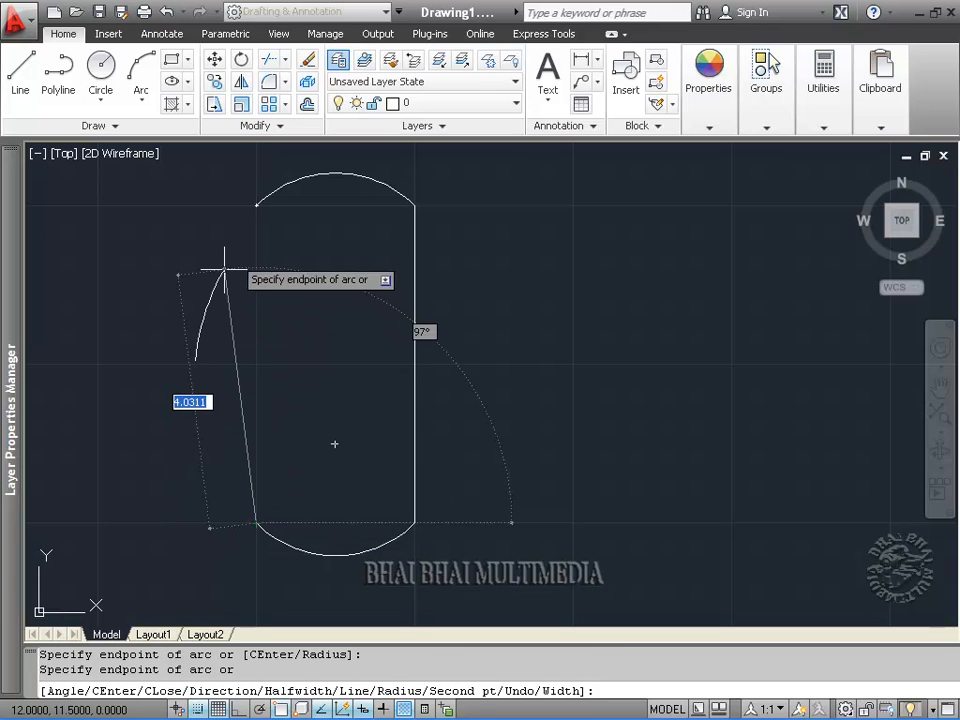
Close the outline with an arc segment back to the polyline's start point and finish the polyline.
left_click(256, 205)
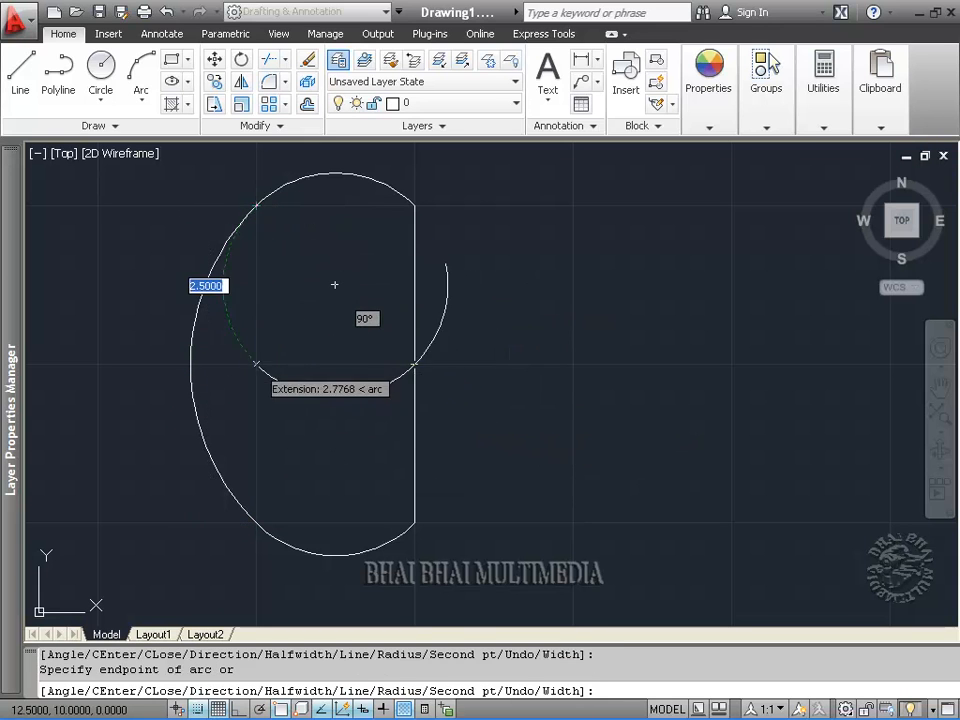
right_click(288, 300)
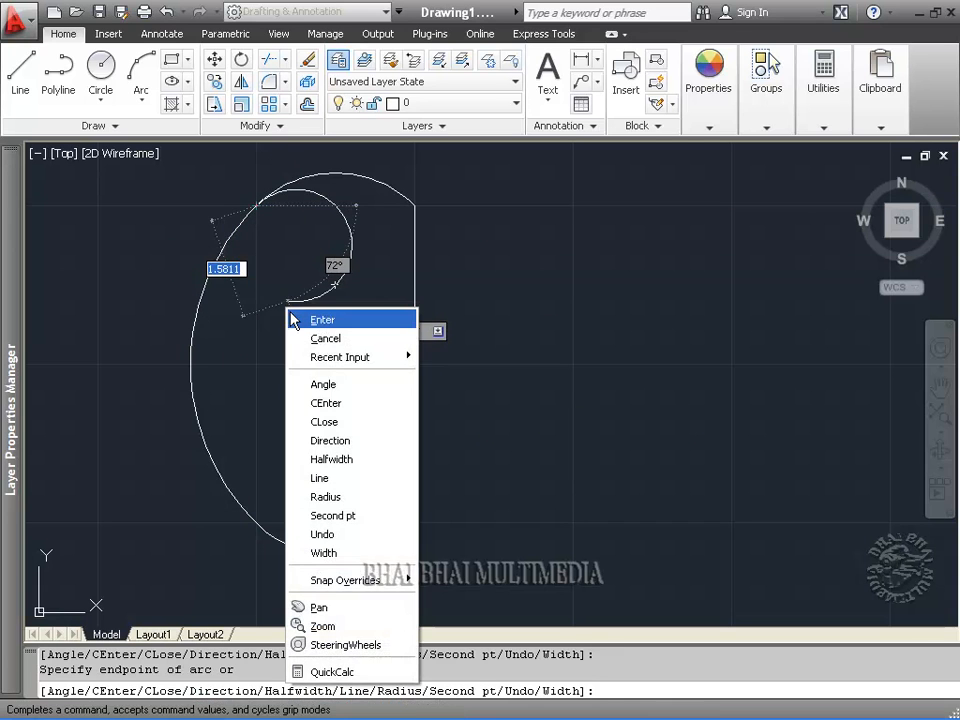
left_click(315, 321)
scroll(526, 366, "down", 5)
middle_click_drag(624, 366, 512, 373)
scroll(471, 357, "up", 3)
scroll(558, 372, "down", 2)
middle_click_drag(583, 358, 524, 425)
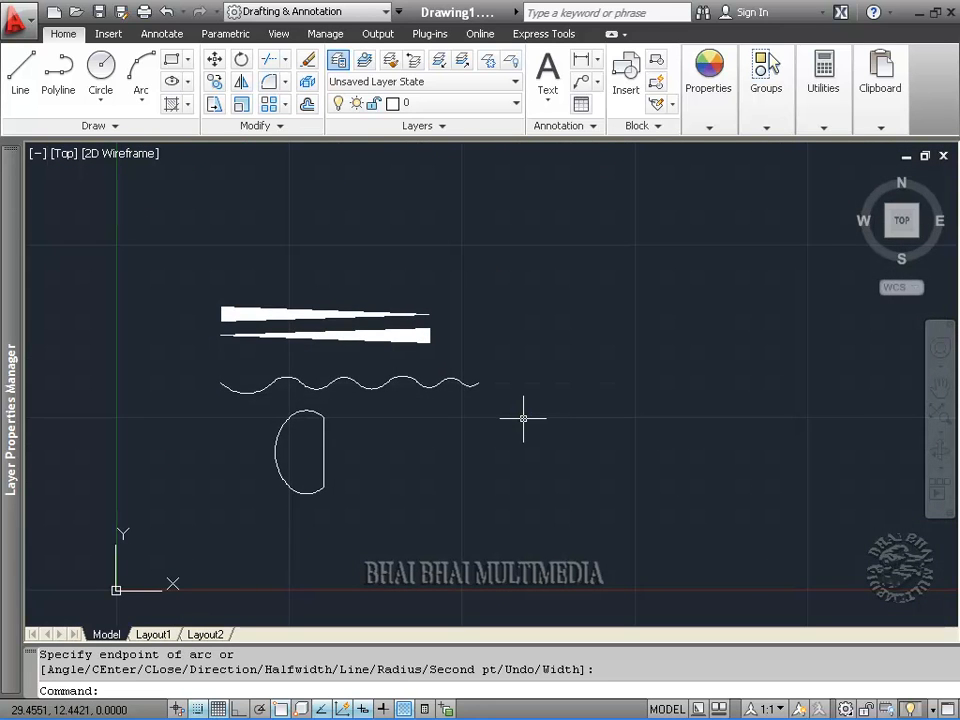